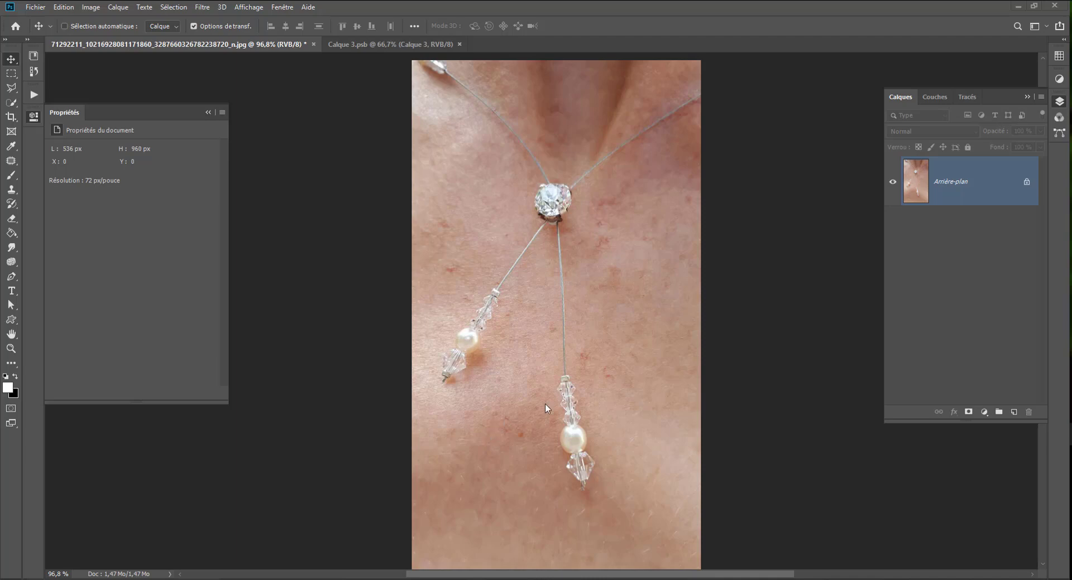
Step: Examine the necklace's central stone, strands and beads in the photo up close and as a whole
{"action": "scroll", "coordinate": [561, 206], "scroll_direction": "up", "scroll_amount": 5}
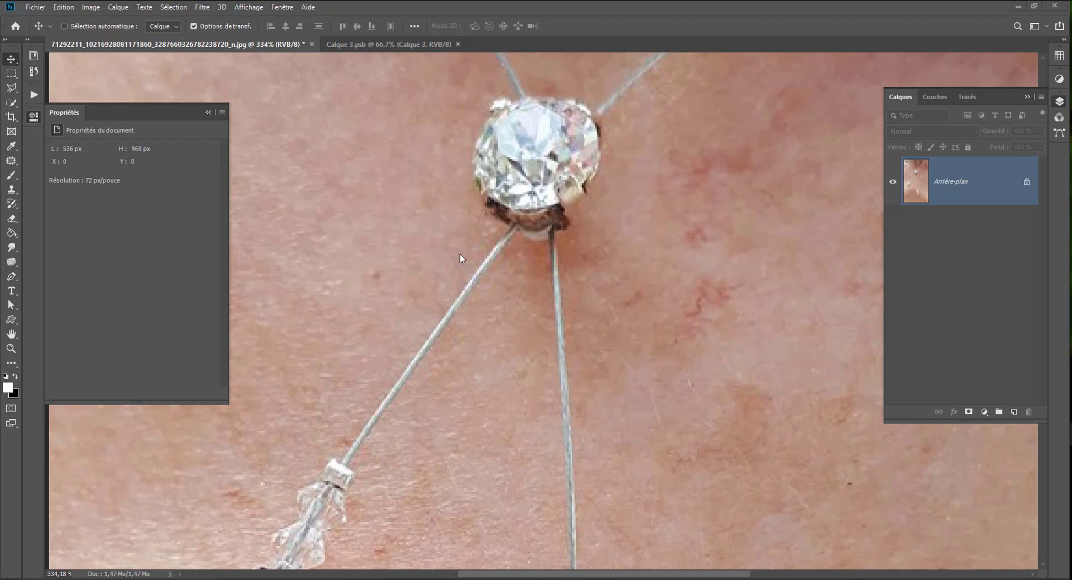
{"action": "scroll", "coordinate": [474, 279], "scroll_direction": "down", "scroll_amount": 2}
{"action": "scroll", "coordinate": [473, 279], "scroll_direction": "down", "scroll_amount": 2}
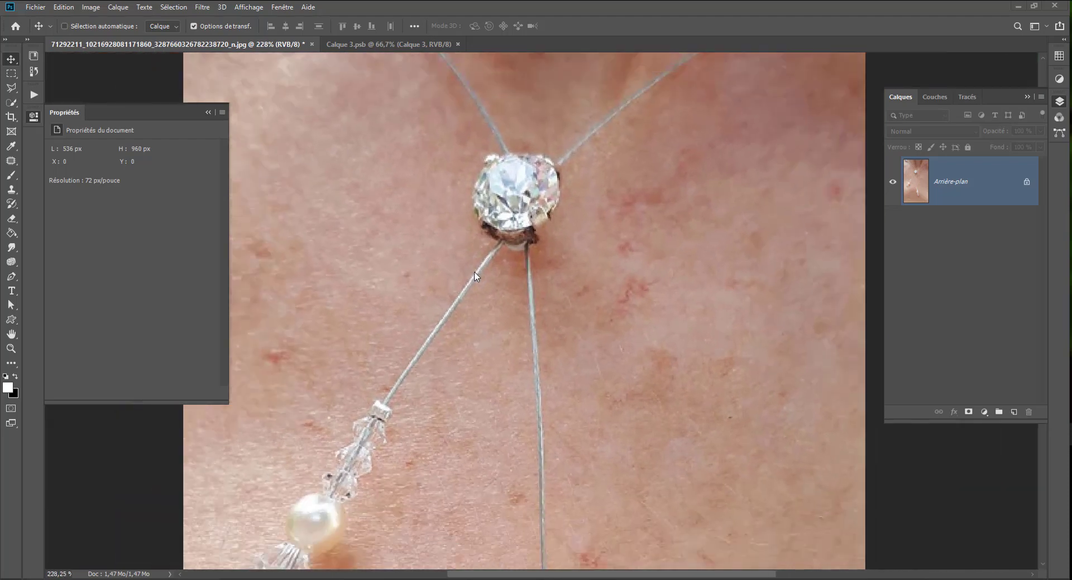
{"action": "scroll", "coordinate": [476, 272], "scroll_direction": "down", "scroll_amount": 1}
{"action": "scroll", "coordinate": [476, 272], "scroll_direction": "down", "scroll_amount": 2}
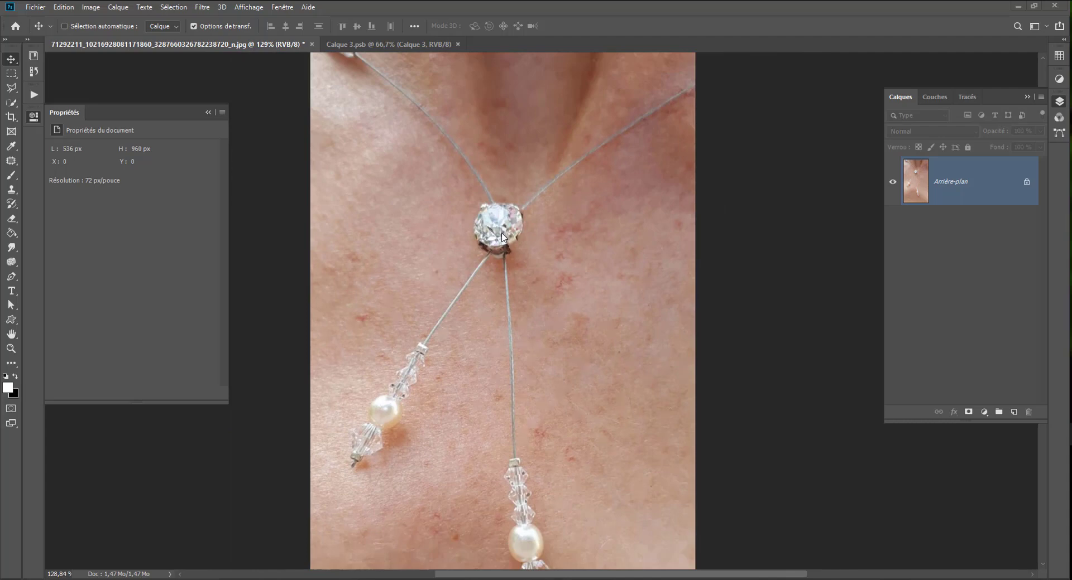
{"action": "scroll", "coordinate": [432, 280], "scroll_direction": "down", "scroll_amount": 1}
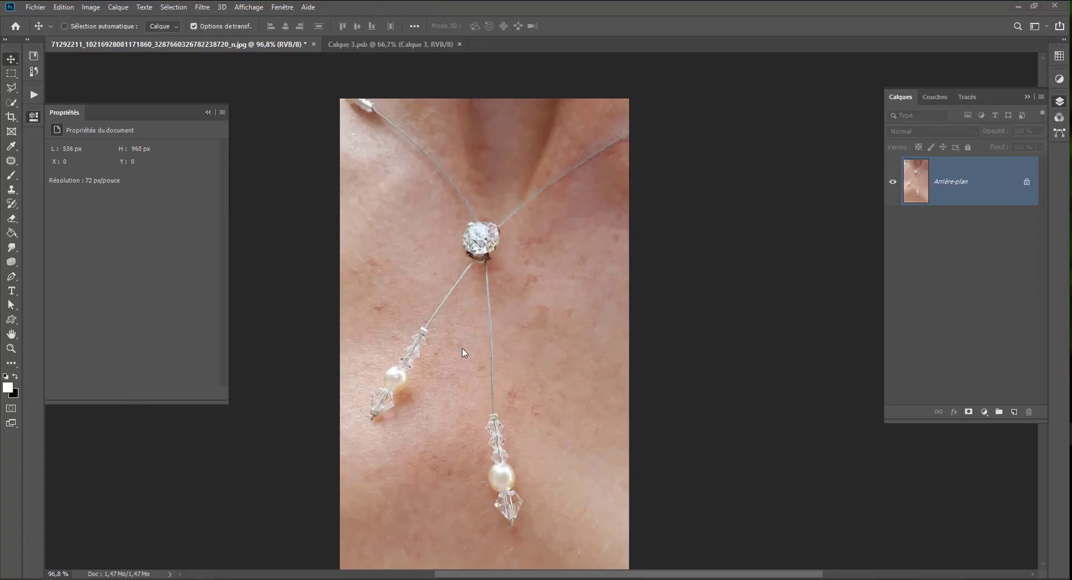
{"action": "scroll", "coordinate": [462, 353], "scroll_direction": "up", "scroll_amount": 3}
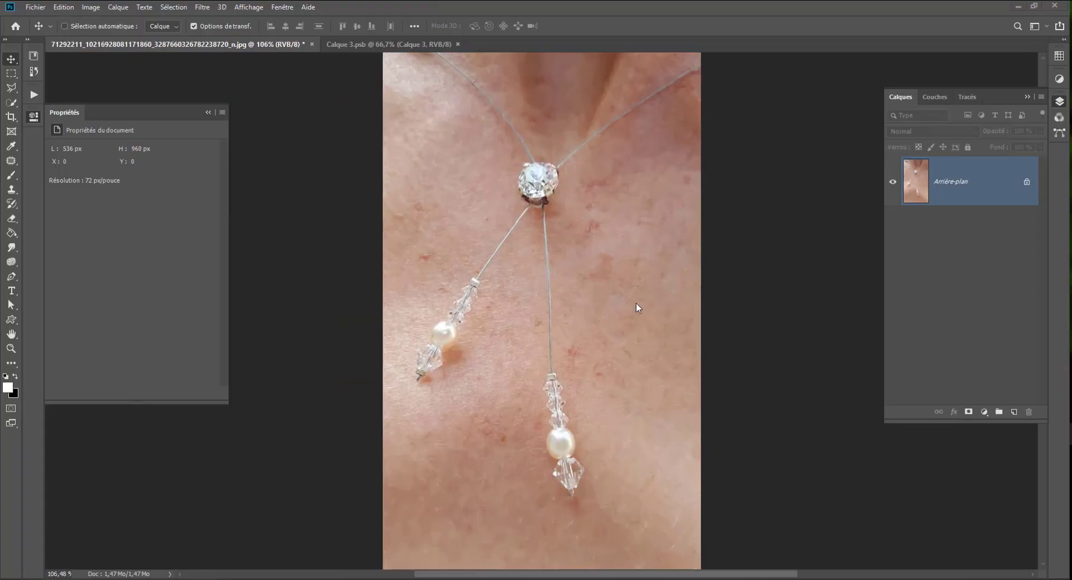
{"action": "scroll", "coordinate": [636, 303], "scroll_direction": "up", "scroll_amount": 1}
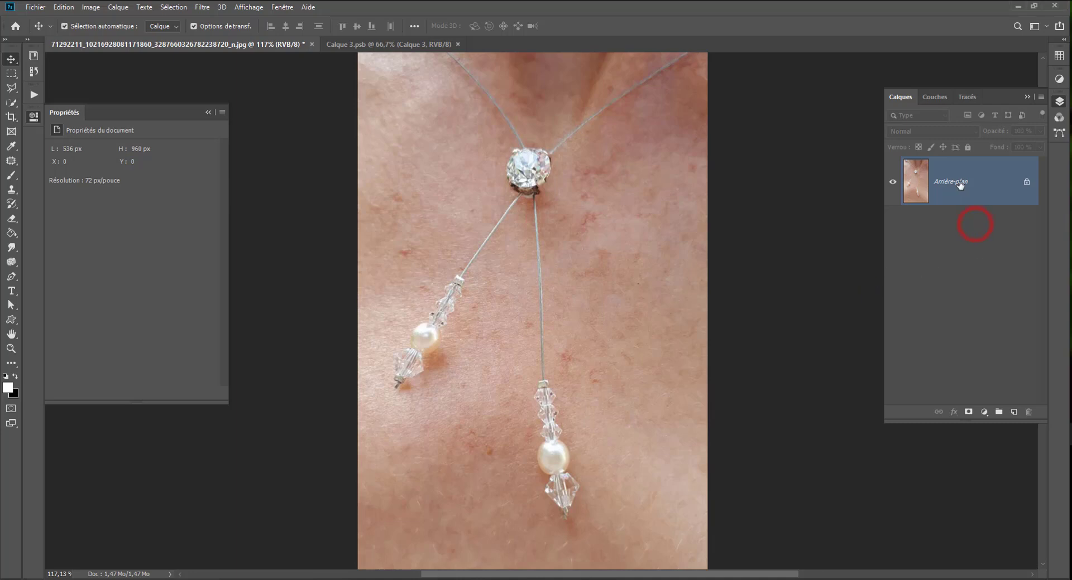
Step: Duplicate the background layer and compare the copy with the original
{"action": "key", "text": "ctrl+j"}
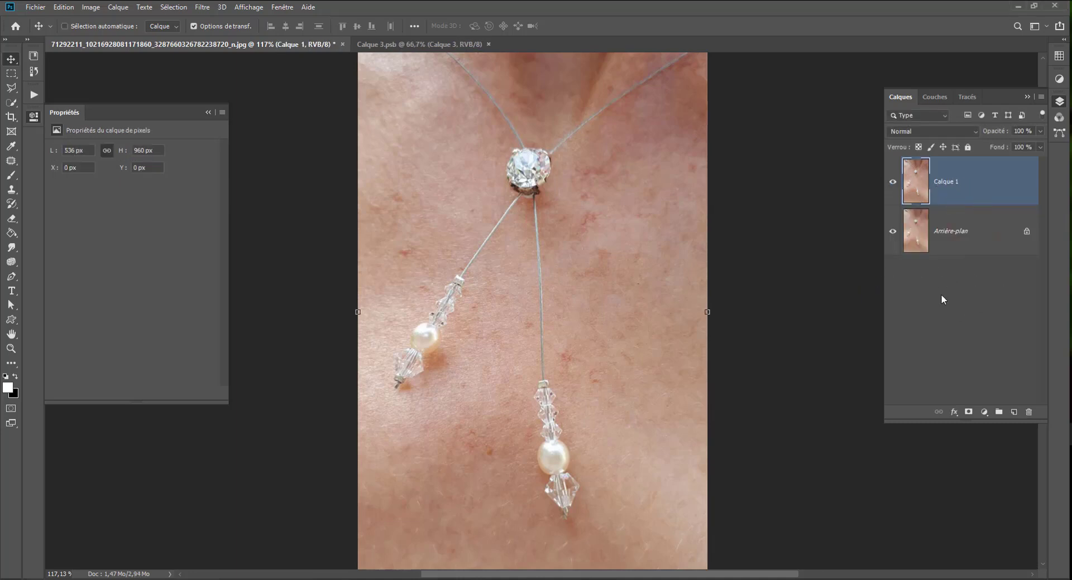
{"action": "left_click", "coordinate": [892, 184]}
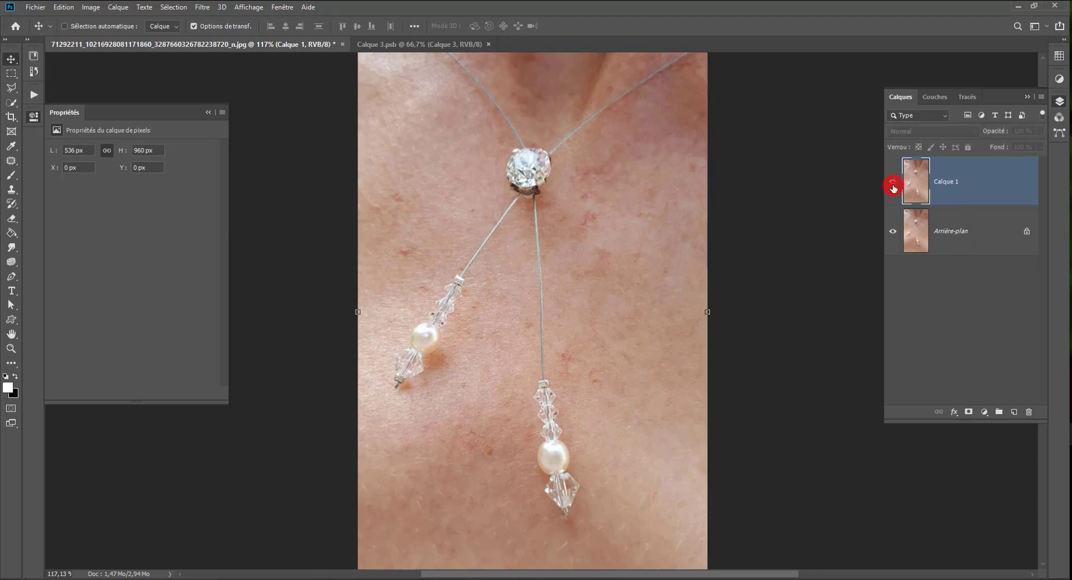
{"action": "left_click", "coordinate": [893, 185]}
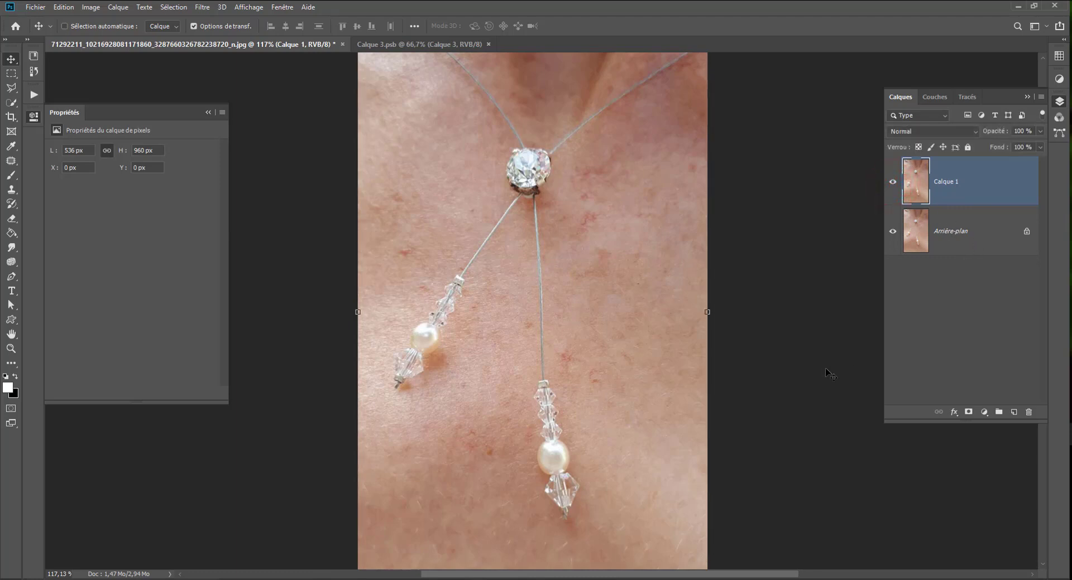
Step: Add a Black & White (Noir et blanc) adjustment layer above the copy and invert its mask to black
{"action": "left_click", "coordinate": [982, 413]}
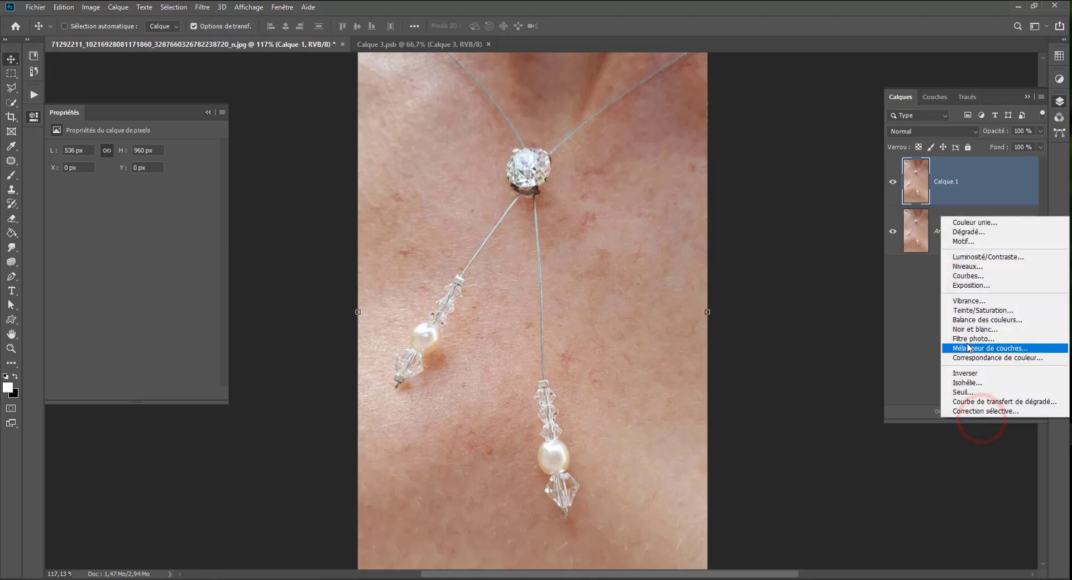
{"action": "left_click", "coordinate": [969, 330]}
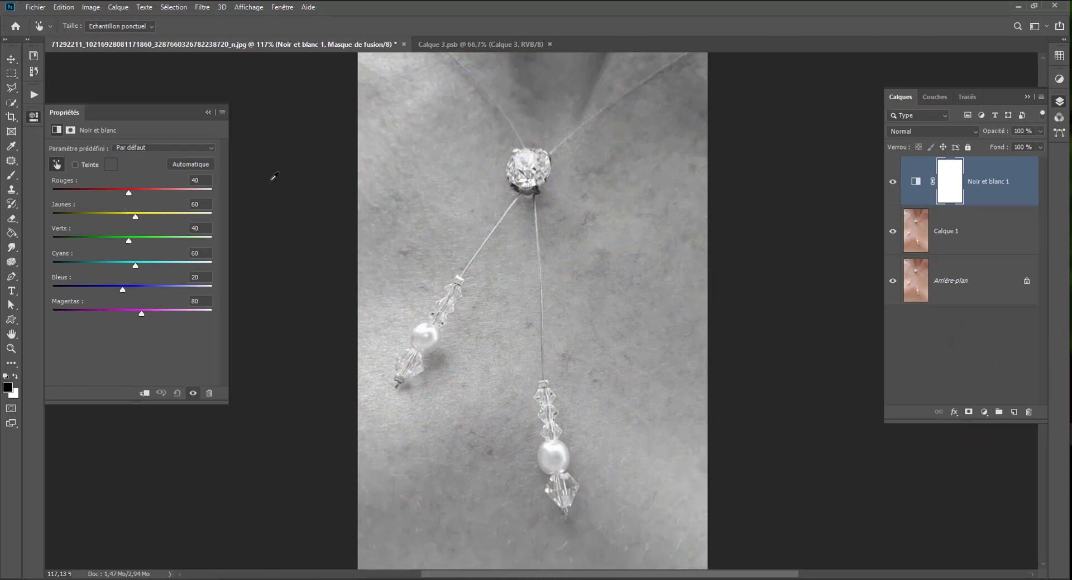
{"action": "key", "text": "ctrl+i"}
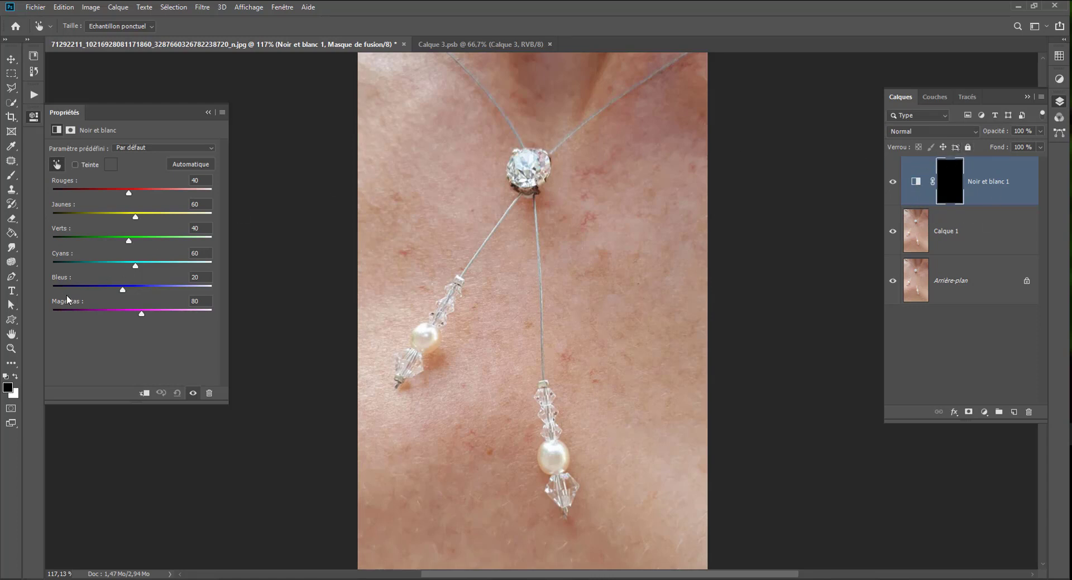
Step: Paint white over the central stone on the Black & White mask with a soft round brush to desaturate the stone and its setting
{"action": "left_click", "coordinate": [12, 176]}
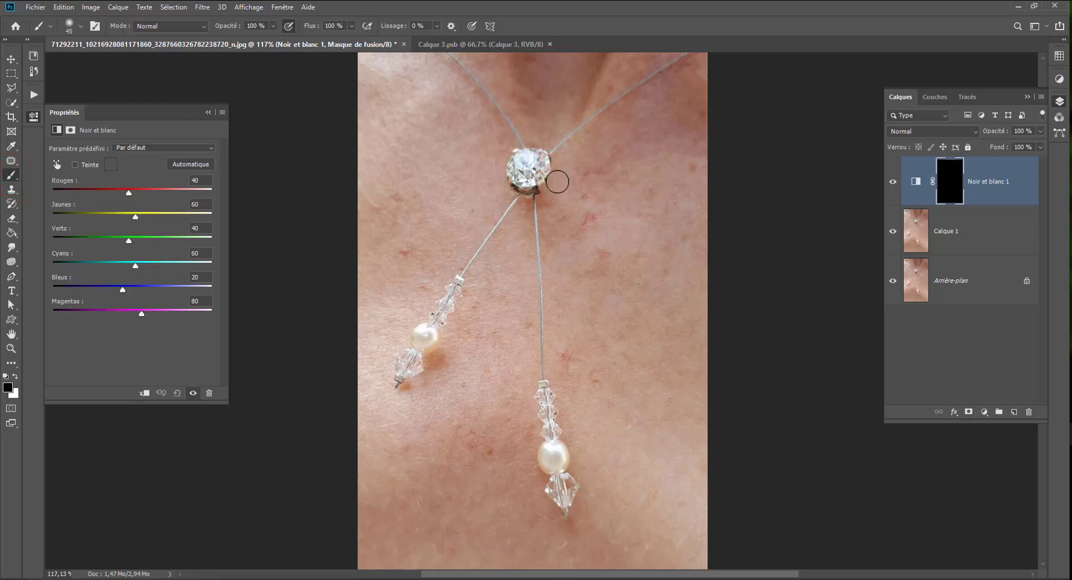
{"action": "right_click", "coordinate": [521, 182]}
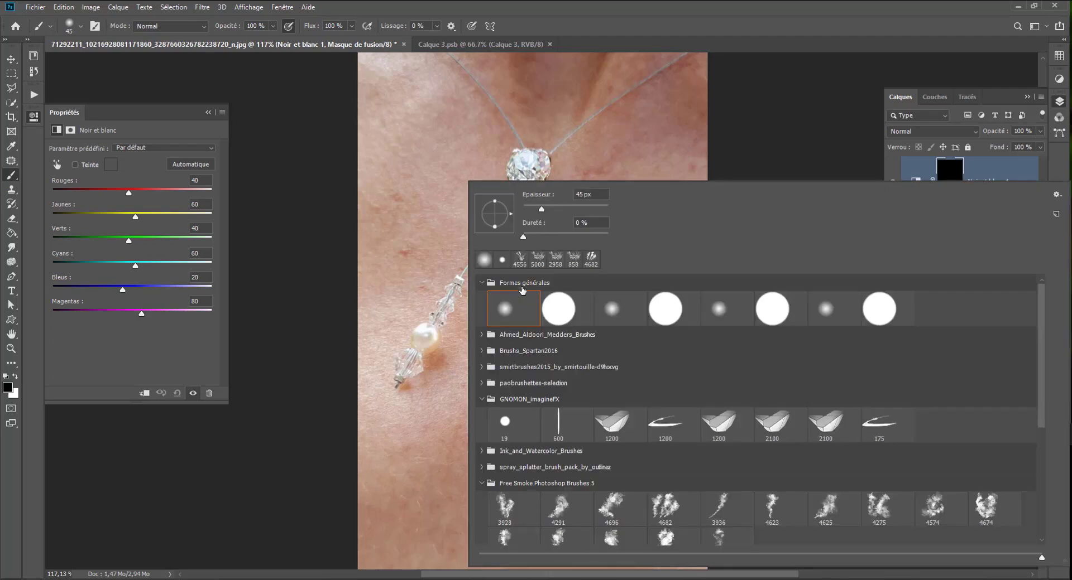
{"action": "left_click", "coordinate": [504, 307]}
{"action": "left_click", "coordinate": [528, 167]}
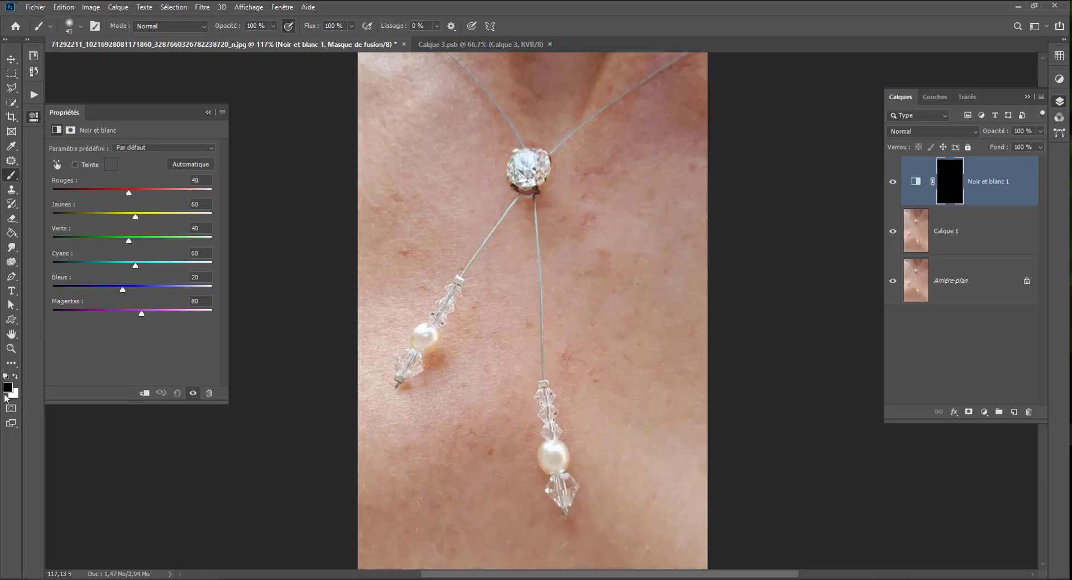
{"action": "left_click", "coordinate": [18, 377]}
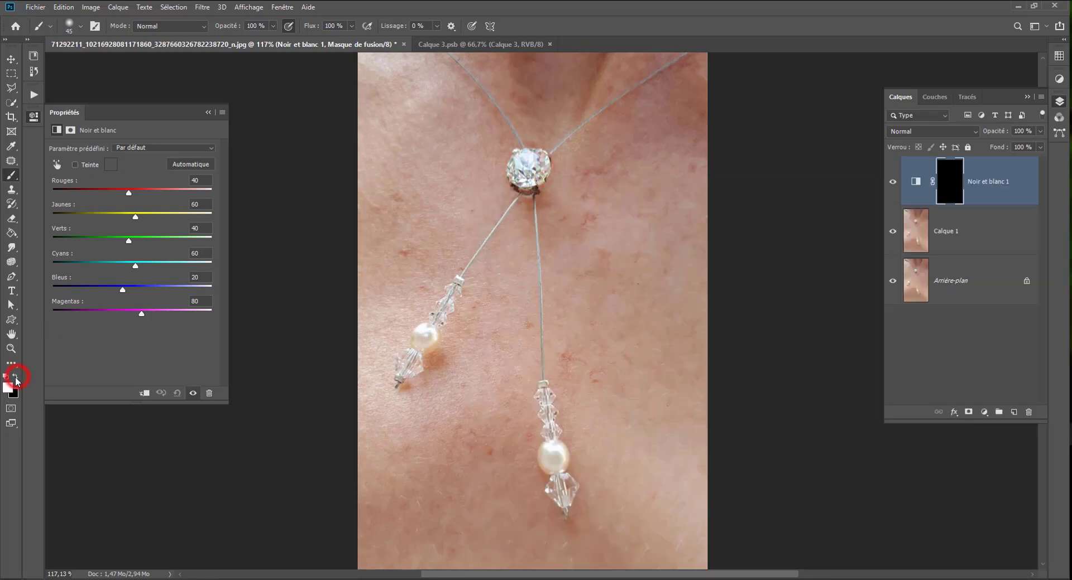
{"action": "mouse_move", "coordinate": [537, 160]}
{"action": "left_mouse_down"}
{"action": "mouse_move", "coordinate": [527, 163]}
{"action": "mouse_move", "coordinate": [558, 163]}
{"action": "mouse_move", "coordinate": [541, 157]}
{"action": "mouse_move", "coordinate": [572, 137]}
{"action": "mouse_move", "coordinate": [559, 152]}
{"action": "mouse_move", "coordinate": [569, 150]}
{"action": "mouse_move", "coordinate": [525, 151]}
{"action": "left_mouse_up"}
{"action": "scroll", "coordinate": [527, 163], "scroll_direction": "up", "scroll_amount": 5}
{"action": "mouse_move", "coordinate": [525, 180]}
{"action": "left_mouse_down"}
{"action": "mouse_move", "coordinate": [536, 167]}
{"action": "mouse_move", "coordinate": [561, 182]}
{"action": "mouse_move", "coordinate": [577, 160]}
{"action": "mouse_move", "coordinate": [583, 136]}
{"action": "mouse_move", "coordinate": [561, 110]}
{"action": "left_mouse_up"}
{"action": "mouse_move", "coordinate": [516, 143]}
{"action": "left_mouse_down"}
{"action": "mouse_move", "coordinate": [495, 107]}
{"action": "mouse_move", "coordinate": [470, 158]}
{"action": "mouse_move", "coordinate": [479, 185]}
{"action": "mouse_move", "coordinate": [533, 196]}
{"action": "mouse_move", "coordinate": [550, 185]}
{"action": "mouse_move", "coordinate": [536, 197]}
{"action": "mouse_move", "coordinate": [517, 202]}
{"action": "mouse_move", "coordinate": [487, 168]}
{"action": "left_mouse_up"}
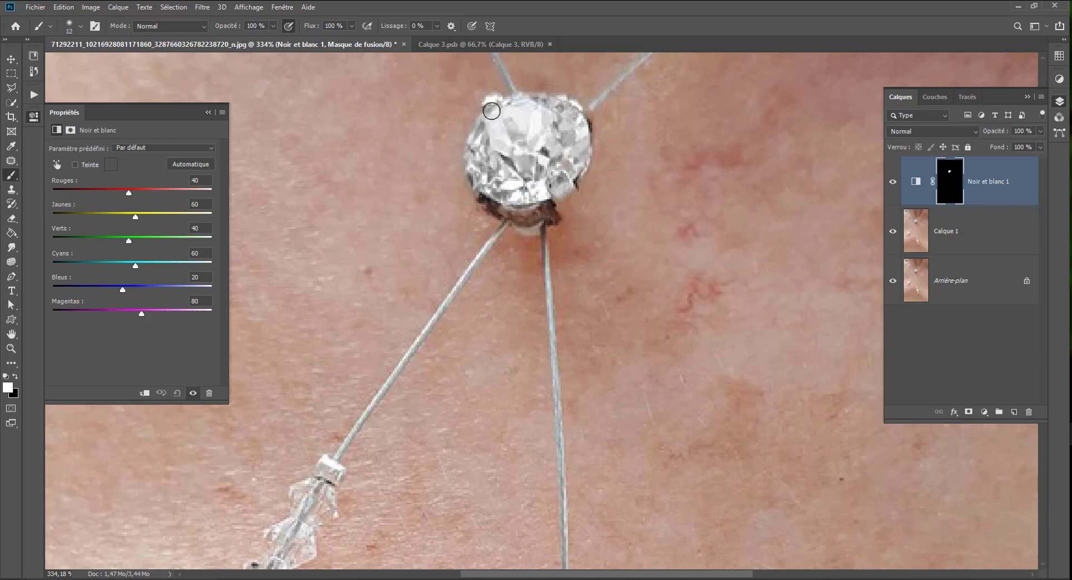
{"action": "mouse_move", "coordinate": [492, 206]}
{"action": "left_mouse_down"}
{"action": "mouse_move", "coordinate": [543, 204]}
{"action": "mouse_move", "coordinate": [552, 219]}
{"action": "mouse_move", "coordinate": [521, 222]}
{"action": "mouse_move", "coordinate": [481, 191]}
{"action": "mouse_move", "coordinate": [549, 214]}
{"action": "mouse_move", "coordinate": [539, 197]}
{"action": "mouse_move", "coordinate": [580, 163]}
{"action": "mouse_move", "coordinate": [583, 118]}
{"action": "mouse_move", "coordinate": [551, 110]}
{"action": "mouse_move", "coordinate": [507, 121]}
{"action": "mouse_move", "coordinate": [502, 148]}
{"action": "mouse_move", "coordinate": [515, 175]}
{"action": "mouse_move", "coordinate": [490, 187]}
{"action": "mouse_move", "coordinate": [510, 213]}
{"action": "mouse_move", "coordinate": [525, 210]}
{"action": "mouse_move", "coordinate": [489, 198]}
{"action": "mouse_move", "coordinate": [476, 167]}
{"action": "mouse_move", "coordinate": [485, 115]}
{"action": "left_mouse_up"}
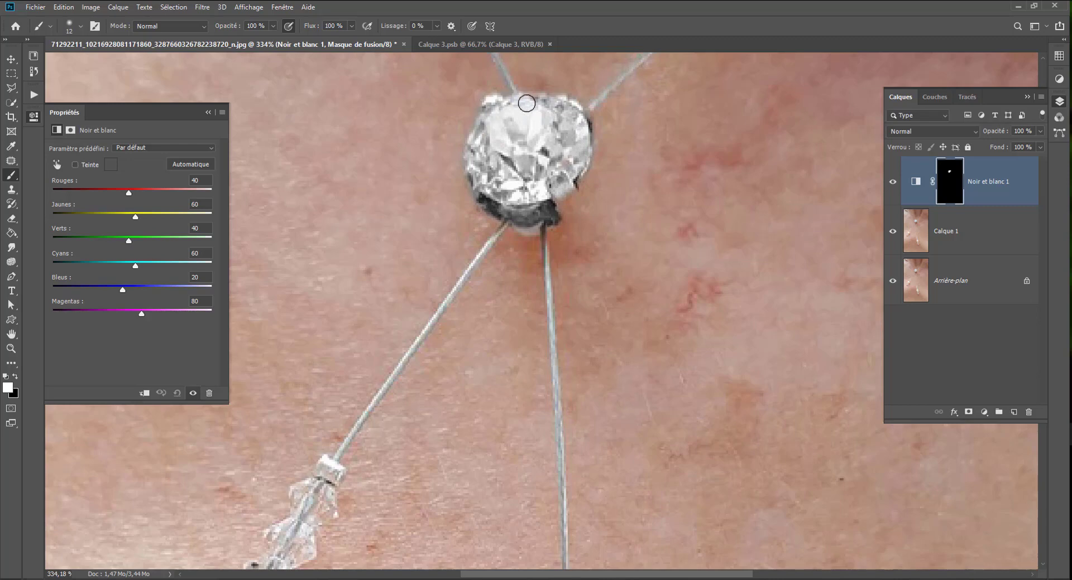
Step: Refine the Black & White mask along the lower edge of the stone's setting with a 5 px brush
{"action": "scroll", "coordinate": [483, 258], "scroll_direction": "down", "scroll_amount": 3}
{"action": "scroll", "coordinate": [483, 263], "scroll_direction": "up", "scroll_amount": 3}
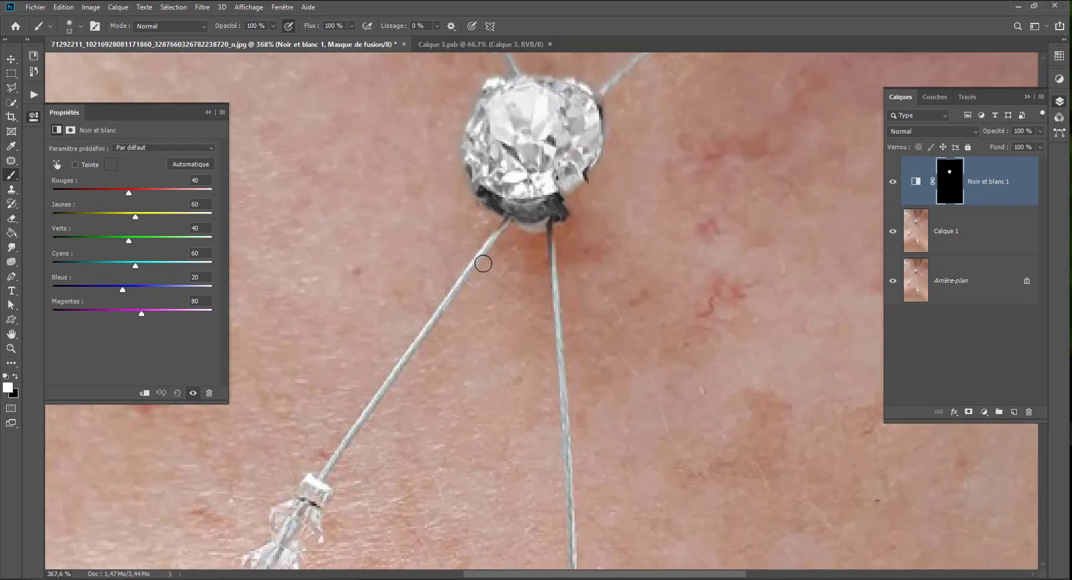
{"action": "scroll", "coordinate": [528, 198], "scroll_direction": "down", "scroll_amount": 2}
{"action": "left_click_drag", "start_coordinate": [527, 199], "coordinate": [520, 199]}
{"action": "mouse_move", "coordinate": [517, 207]}
{"action": "left_mouse_down"}
{"action": "mouse_move", "coordinate": [545, 207]}
{"action": "mouse_move", "coordinate": [539, 192]}
{"action": "left_mouse_up"}
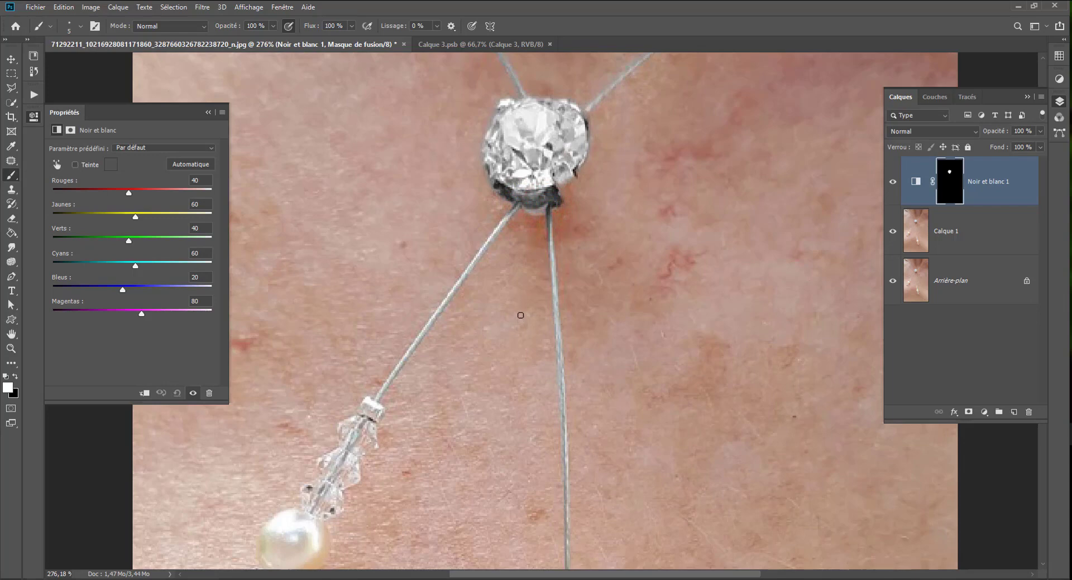
{"action": "scroll", "coordinate": [520, 315], "scroll_direction": "down", "scroll_amount": 1}
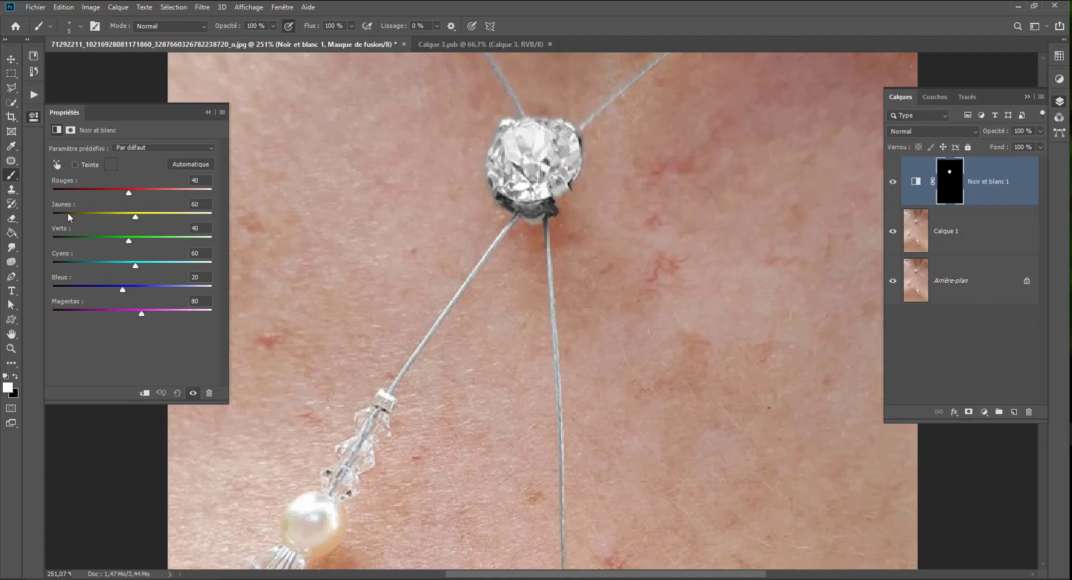
Step: Set the Reds (Rouges) value of the Black & White adjustment to 216 and compare the stone with and without the adjustment
{"action": "left_click_drag", "start_coordinate": [128, 195], "coordinate": [188, 196]}
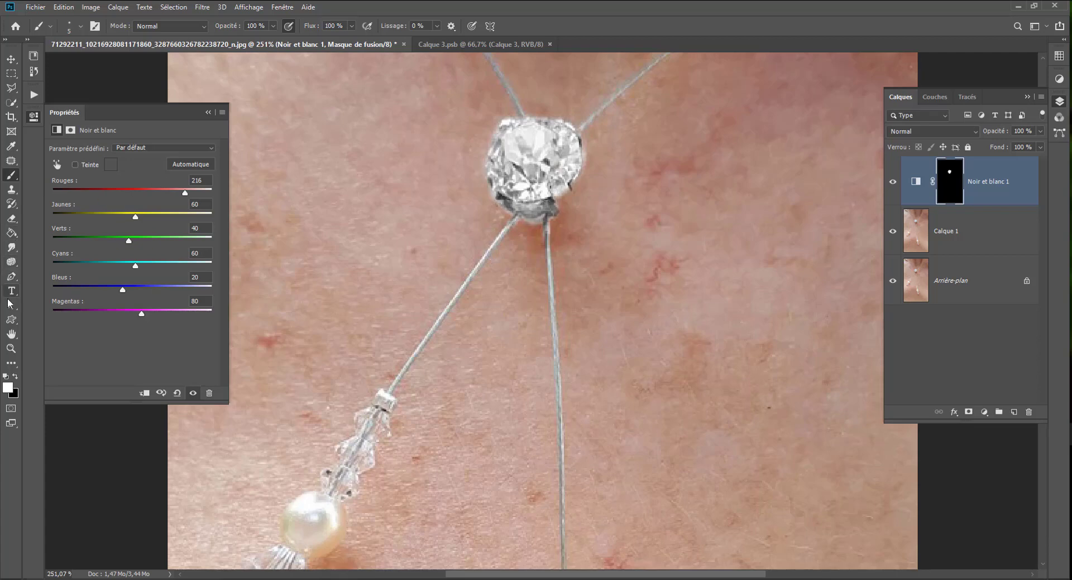
{"action": "left_click", "coordinate": [15, 376]}
{"action": "left_click", "coordinate": [892, 182]}
{"action": "left_click", "coordinate": [892, 181]}
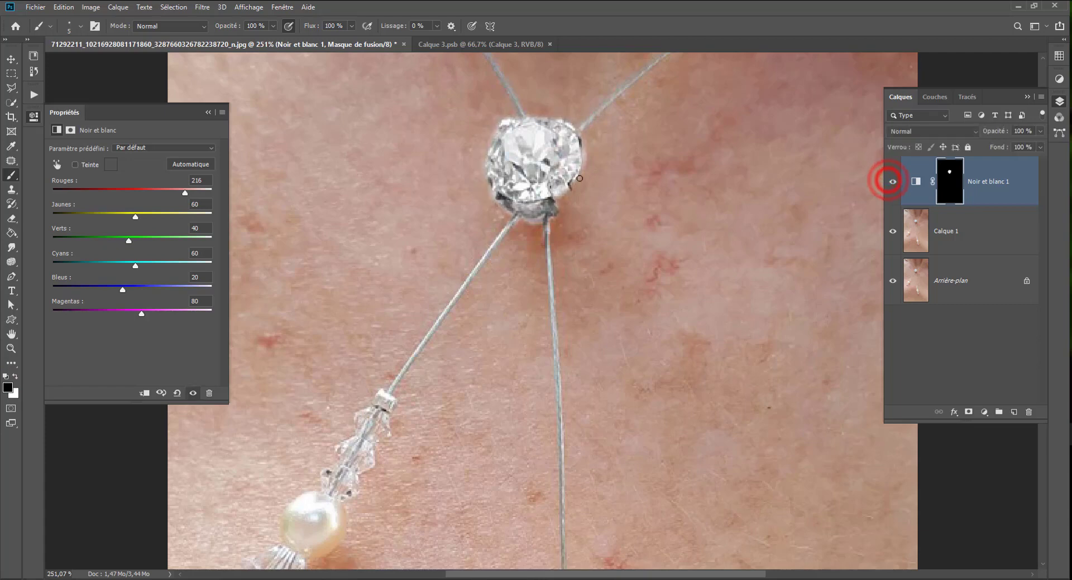
Step: Touch up the Black & White mask in black around the stone's outer edges and check the stone before and after
{"action": "left_click", "coordinate": [582, 140]}
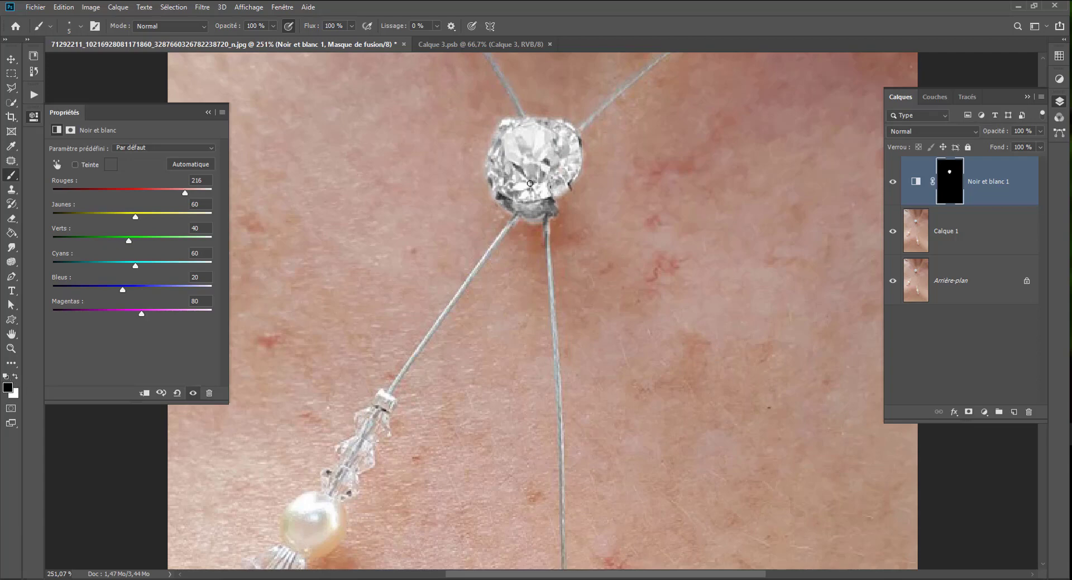
{"action": "left_click", "coordinate": [578, 126]}
{"action": "left_click", "coordinate": [530, 228]}
{"action": "left_click", "coordinate": [501, 214]}
{"action": "left_click", "coordinate": [892, 182]}
{"action": "left_click", "coordinate": [892, 182]}
{"action": "scroll", "coordinate": [646, 283], "scroll_direction": "down", "scroll_amount": 2}
{"action": "scroll", "coordinate": [604, 284], "scroll_direction": "down", "scroll_amount": 3}
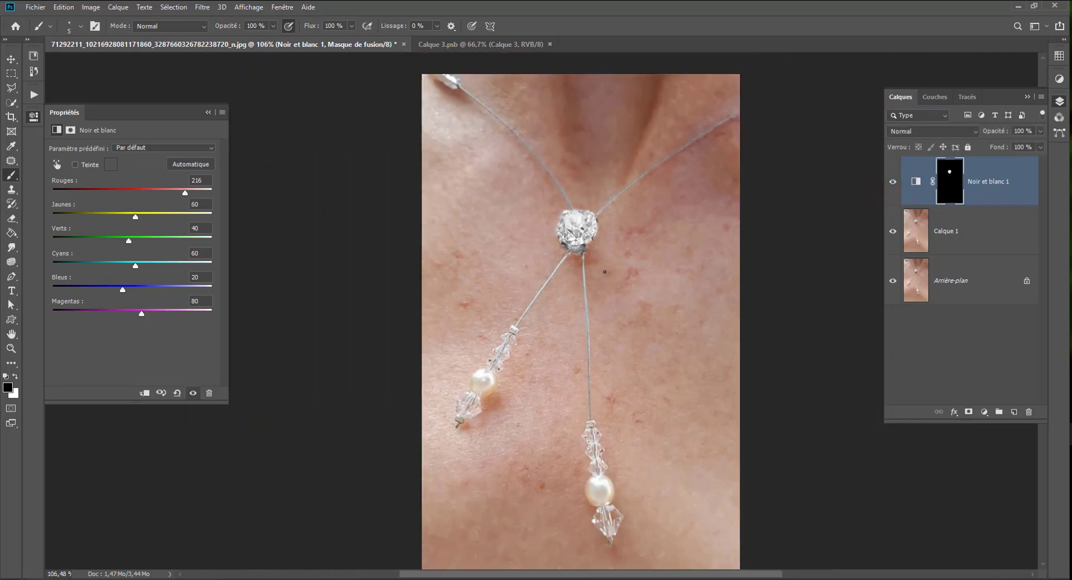
{"action": "scroll", "coordinate": [549, 198], "scroll_direction": "up", "scroll_amount": 2}
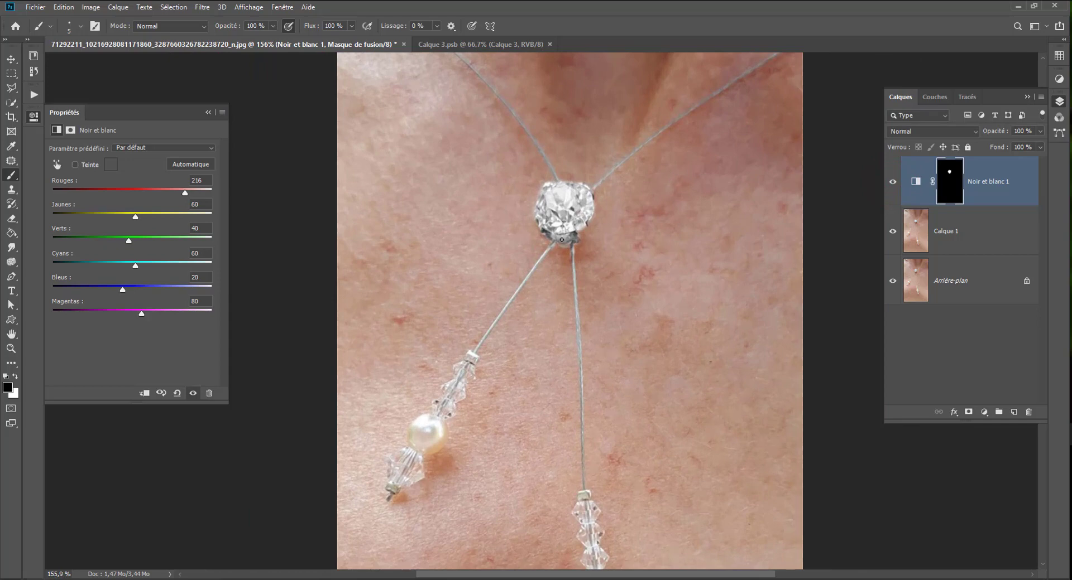
Step: Add a Levels (Niveaux) adjustment layer and clip it to the Black & White layer
{"action": "left_click", "coordinate": [984, 413]}
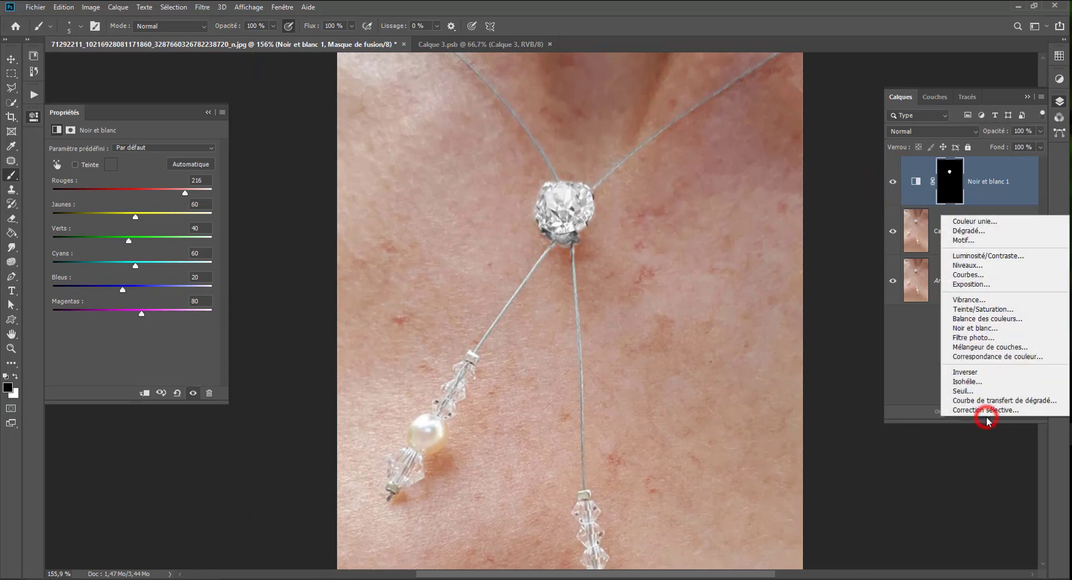
{"action": "left_click", "coordinate": [971, 265]}
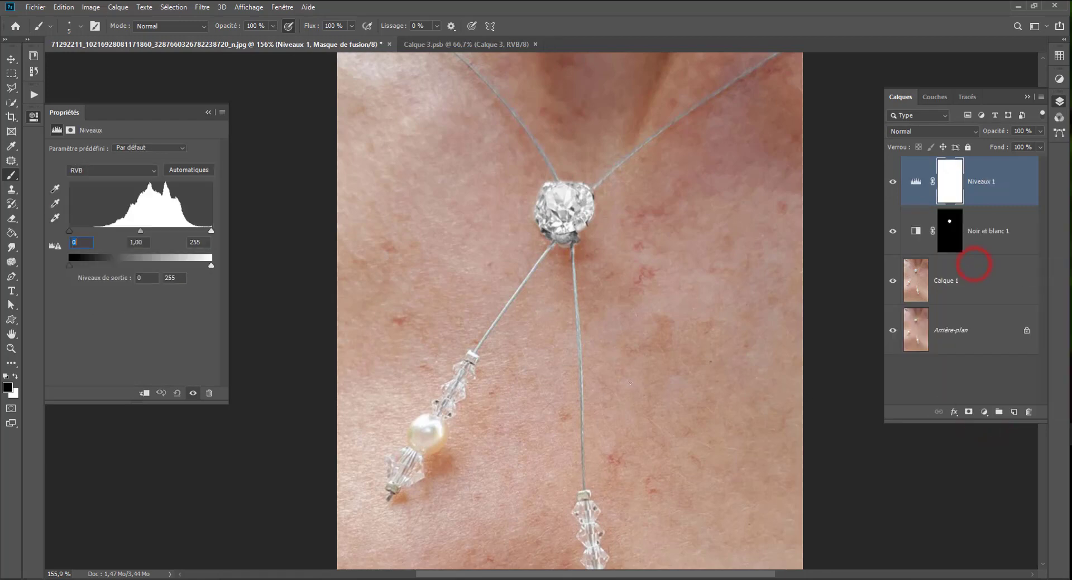
{"action": "left_click", "coordinate": [143, 394]}
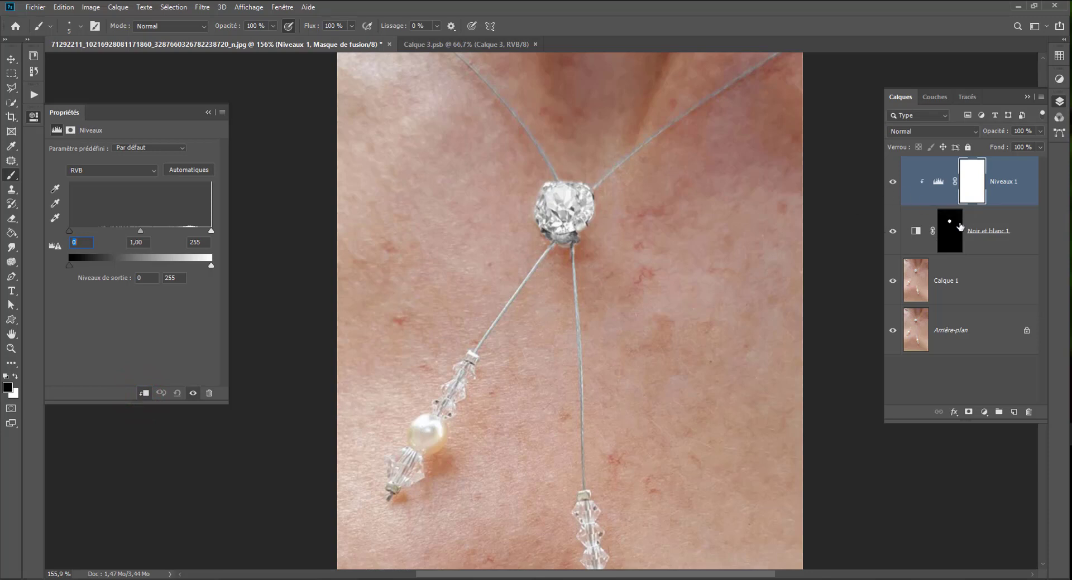
Step: Brighten the stone with Levels midtones at 1.27 and the white input at 236, then compare it with and without the adjustment
{"action": "mouse_move", "coordinate": [141, 237]}
{"action": "left_mouse_down"}
{"action": "mouse_move", "coordinate": [125, 230]}
{"action": "mouse_move", "coordinate": [164, 230]}
{"action": "mouse_move", "coordinate": [130, 230]}
{"action": "mouse_move", "coordinate": [133, 218]}
{"action": "left_mouse_up"}
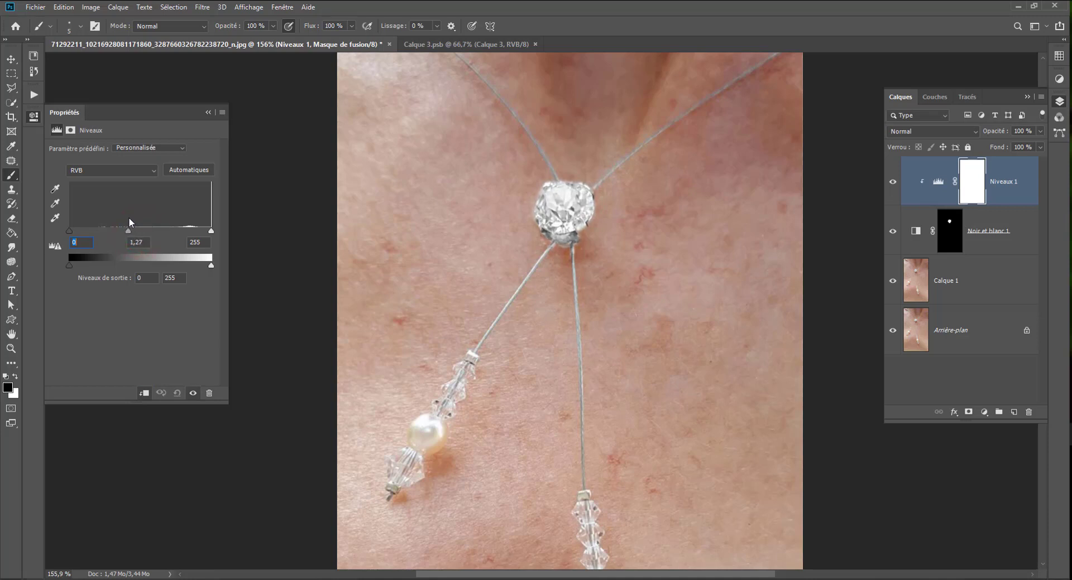
{"action": "left_click_drag", "start_coordinate": [211, 231], "coordinate": [205, 231]}
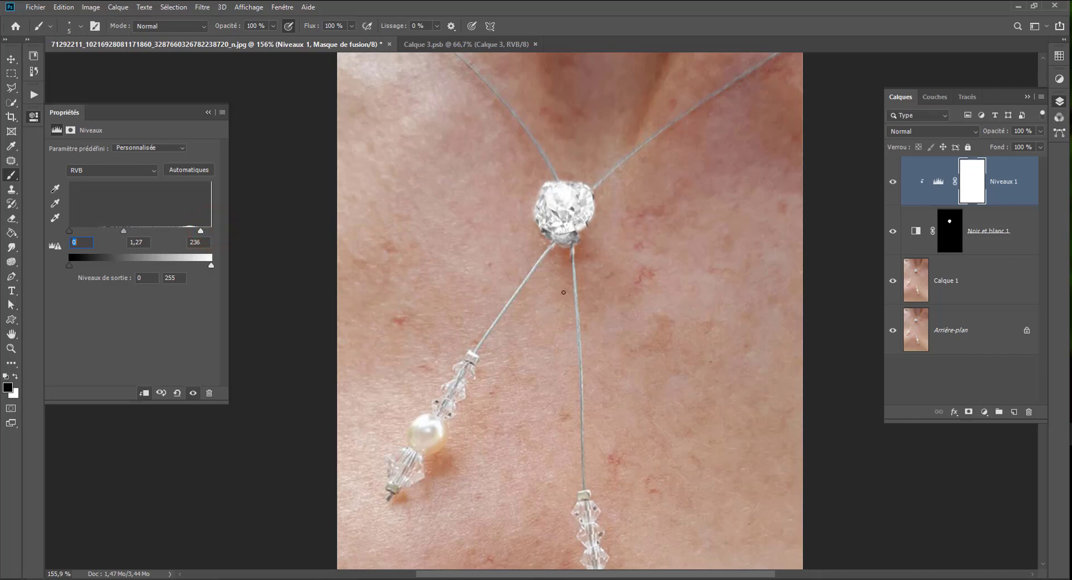
{"action": "left_click", "coordinate": [294, 190], "text": "alt"}
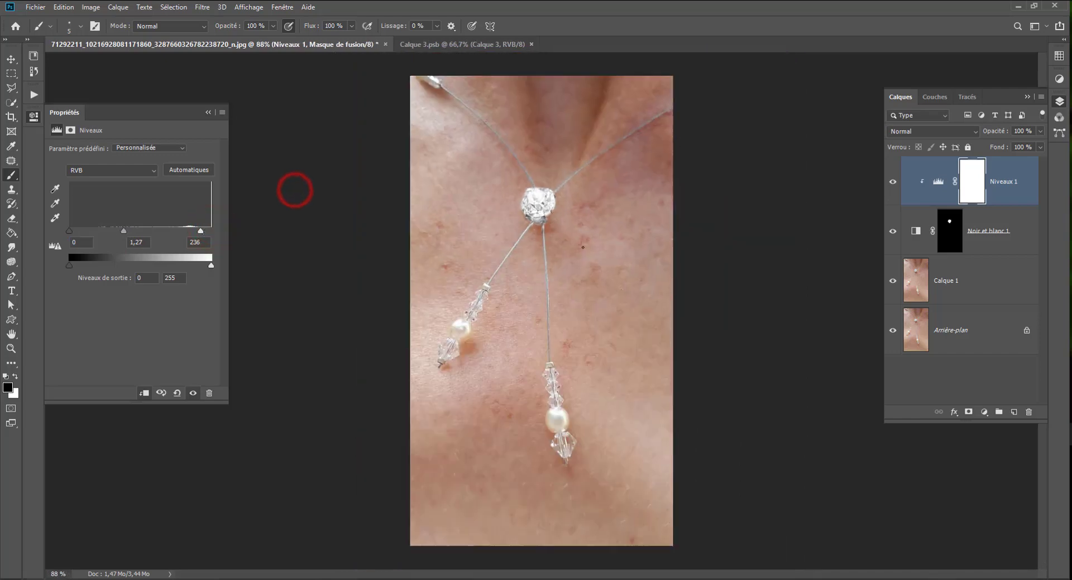
{"action": "left_click", "coordinate": [893, 181]}
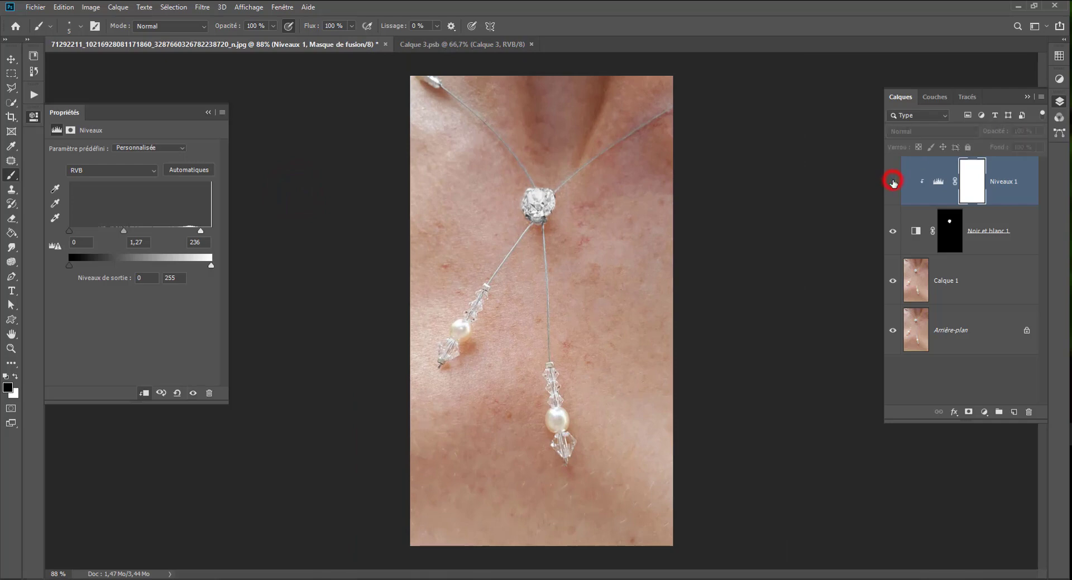
{"action": "left_click", "coordinate": [892, 181]}
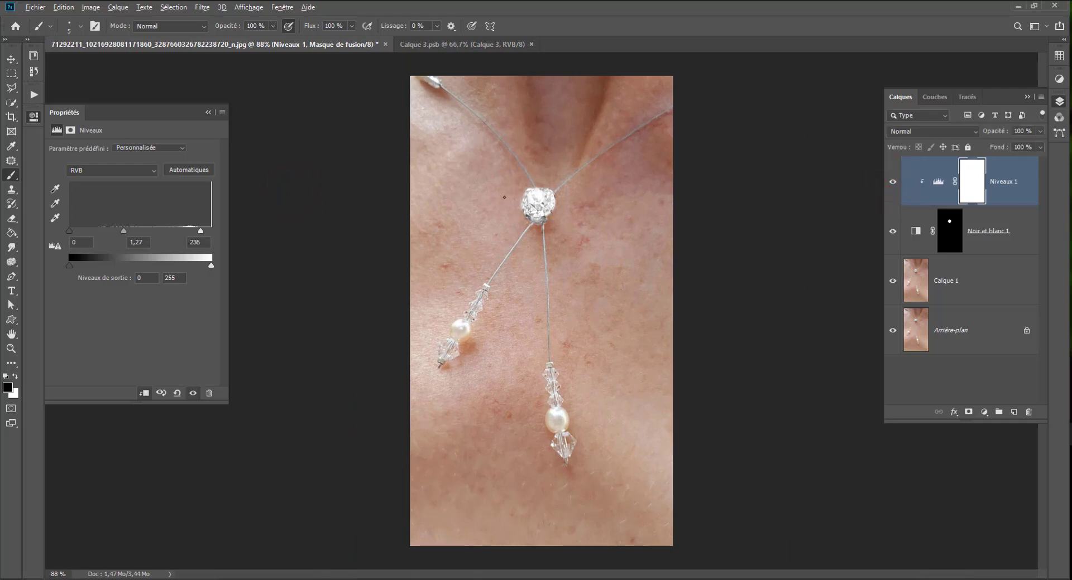
Step: Paint black on the Levels mask across the upper part of the stone with a 46 px soft brush and compare before and after
{"action": "right_click", "coordinate": [504, 197], "text": "alt"}
{"action": "mouse_move", "coordinate": [550, 196]}
{"action": "left_mouse_down"}
{"action": "mouse_move", "coordinate": [532, 207]}
{"action": "mouse_move", "coordinate": [516, 194]}
{"action": "left_mouse_up"}
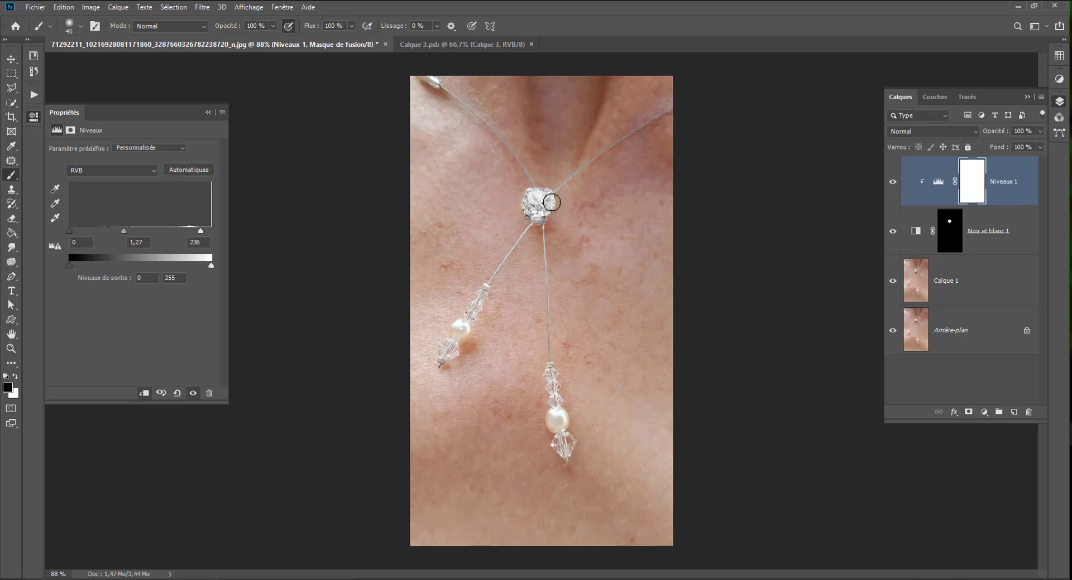
{"action": "left_click", "coordinate": [892, 182]}
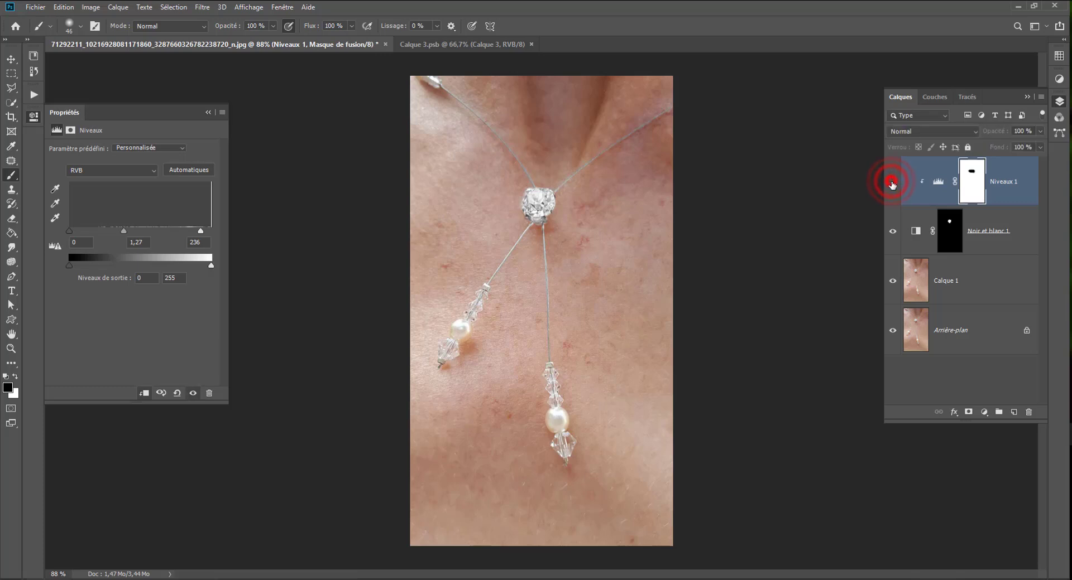
{"action": "left_click", "coordinate": [891, 182]}
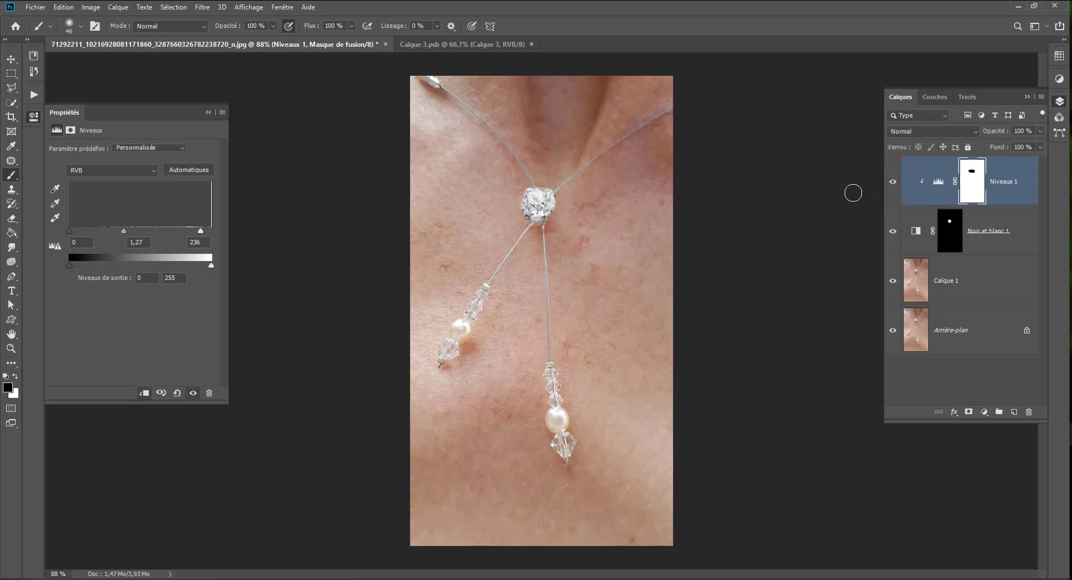
{"action": "scroll", "coordinate": [622, 274], "scroll_direction": "down", "scroll_amount": 4}
{"action": "scroll", "coordinate": [622, 274], "scroll_direction": "up", "scroll_amount": 4}
{"action": "scroll", "coordinate": [621, 274], "scroll_direction": "up", "scroll_amount": 1}
{"action": "scroll", "coordinate": [621, 274], "scroll_direction": "down", "scroll_amount": 1}
Step: Add a new layer above the Levels adjustment, fill it with black and hide it
{"action": "left_click", "coordinate": [1013, 412]}
{"action": "left_click", "coordinate": [11, 232]}
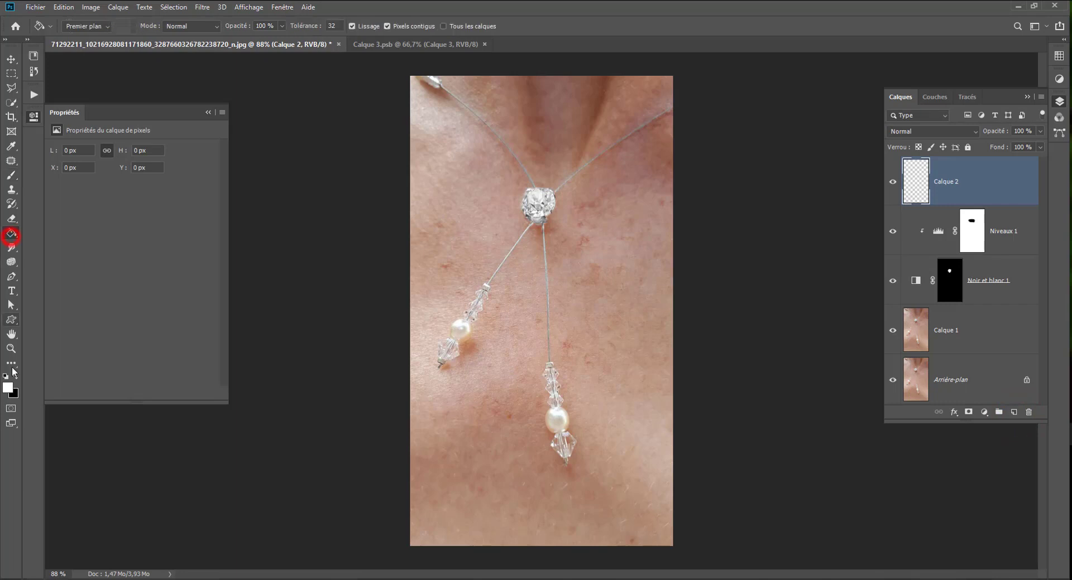
{"action": "left_click", "coordinate": [15, 376]}
{"action": "left_click", "coordinate": [515, 260]}
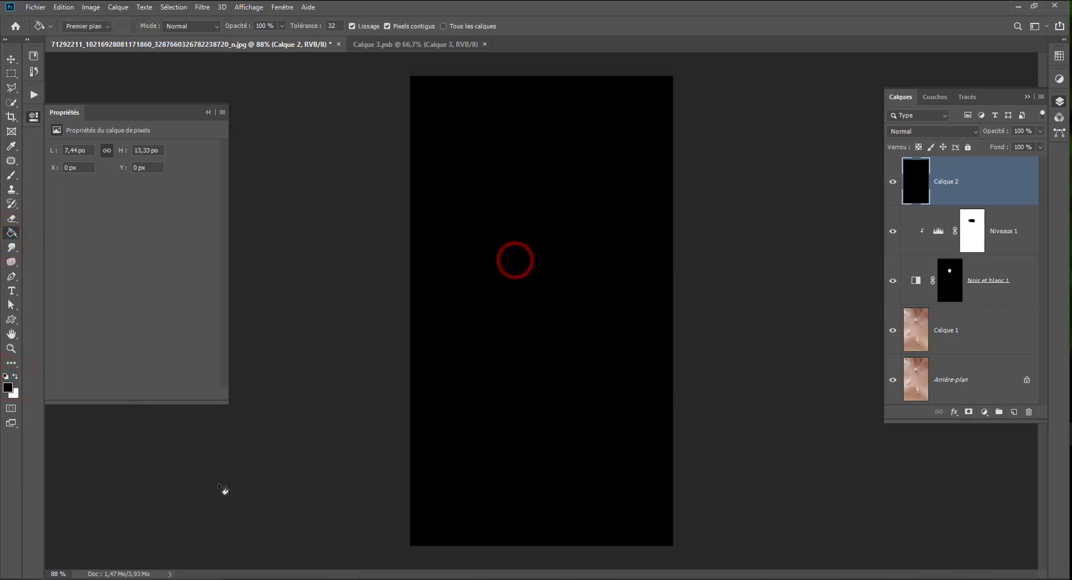
{"action": "left_click", "coordinate": [892, 182]}
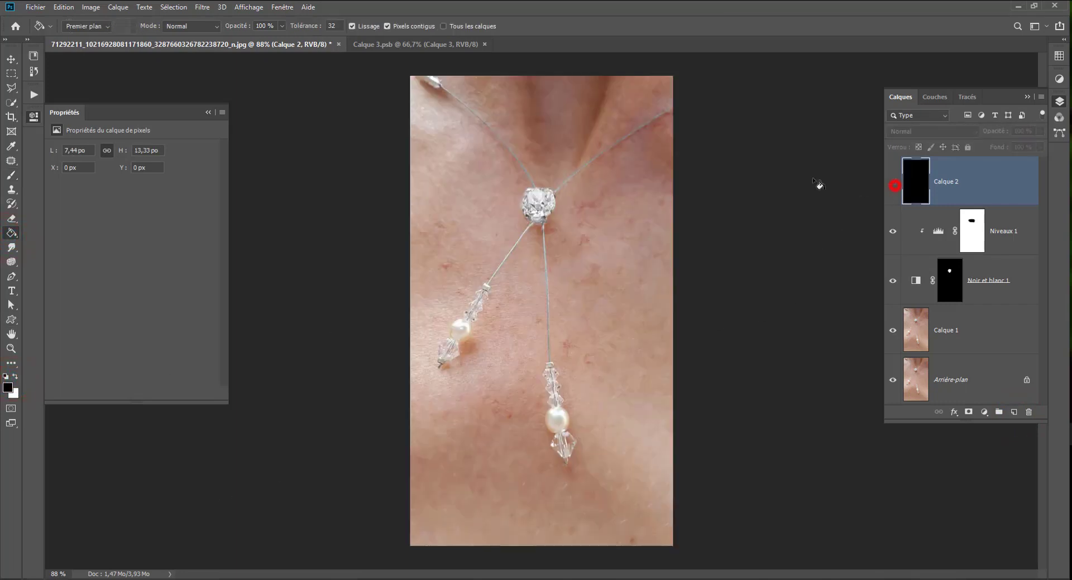
Step: Add another empty layer and paint a single soft white dot on the stone with the 46 px brush
{"action": "left_click", "coordinate": [1013, 412]}
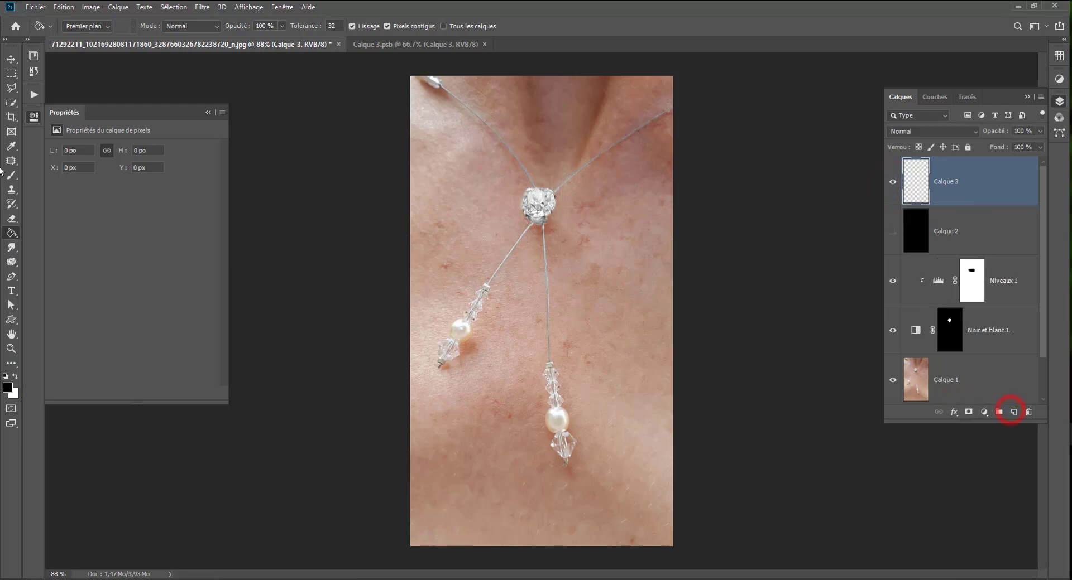
{"action": "left_click", "coordinate": [11, 175]}
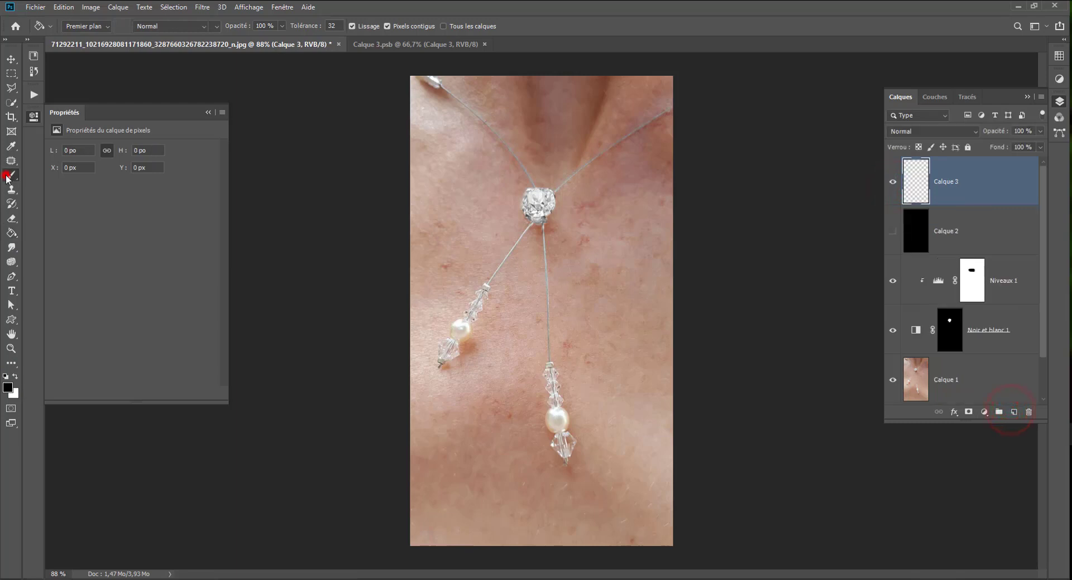
{"action": "left_click", "coordinate": [534, 196]}
{"action": "key", "text": "ctrl+z"}
{"action": "key", "text": "x"}
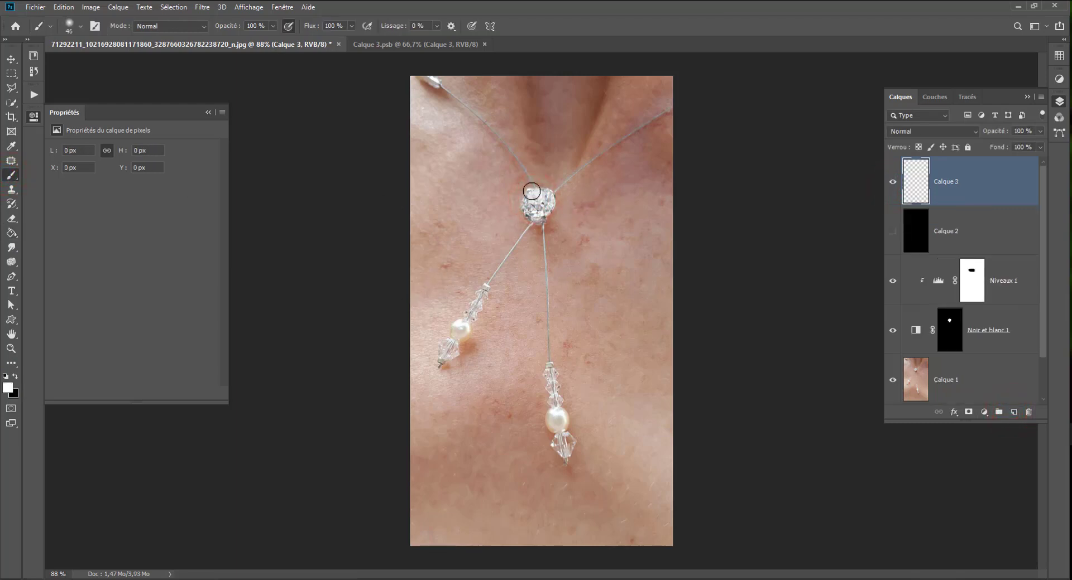
{"action": "left_click", "coordinate": [533, 196]}
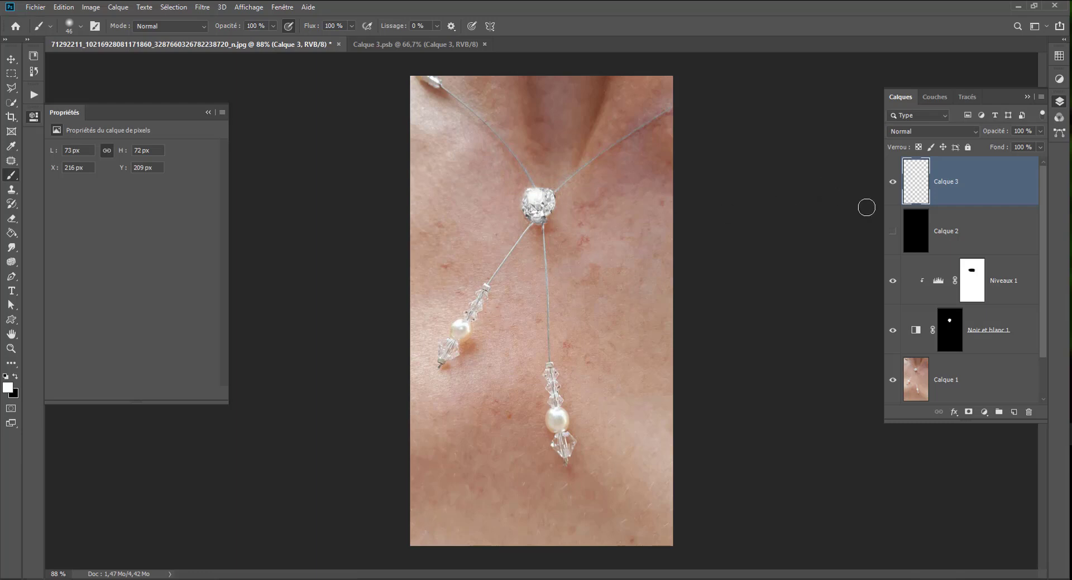
Step: Show the black layer and convert it together with the white dot layer into one smart object
{"action": "left_click", "coordinate": [892, 231]}
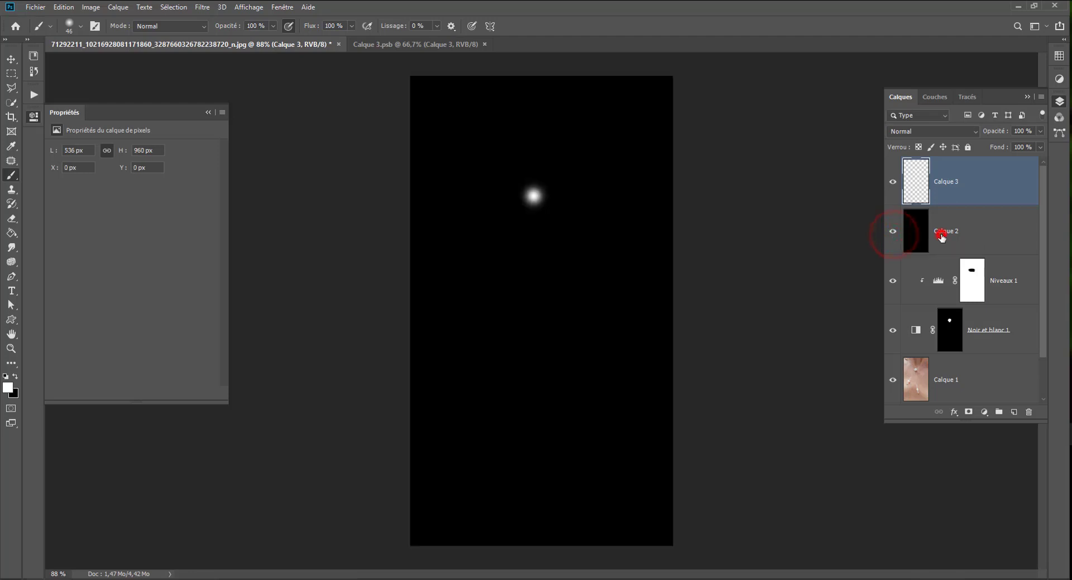
{"action": "left_click", "coordinate": [941, 237]}
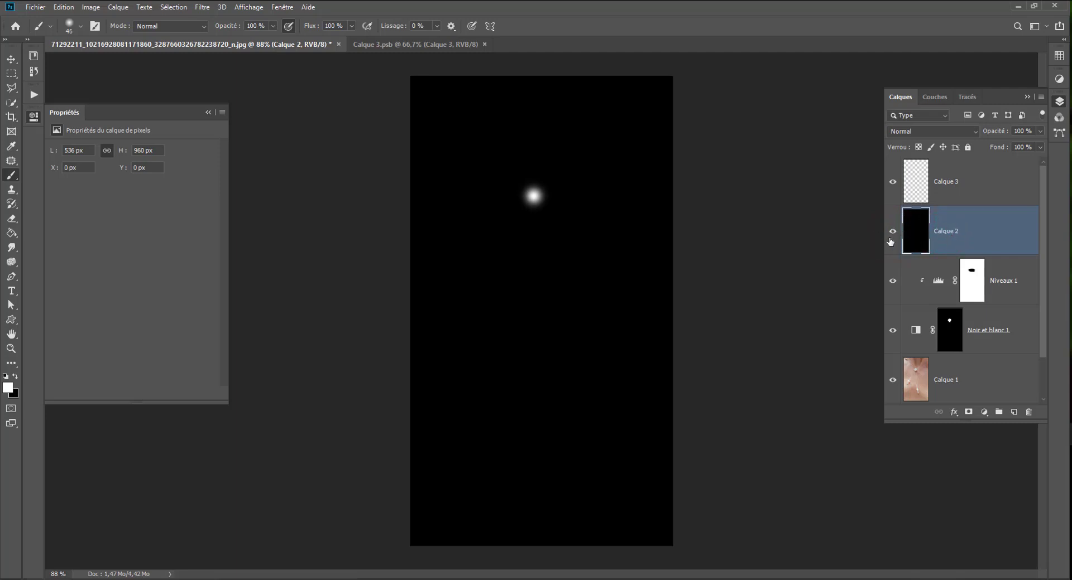
{"action": "left_click", "coordinate": [952, 182], "text": "shift"}
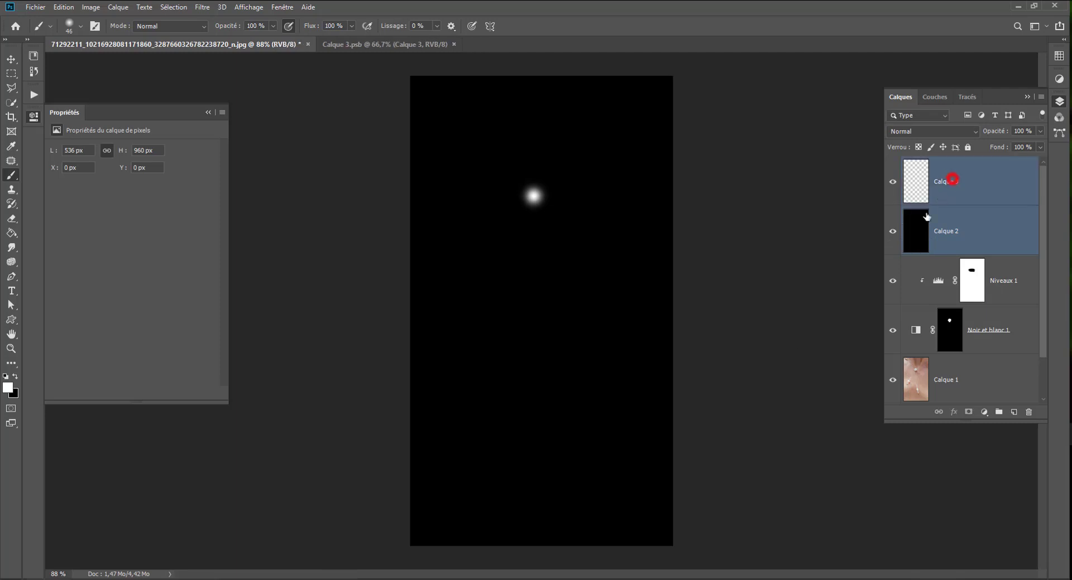
{"action": "right_click", "coordinate": [956, 185]}
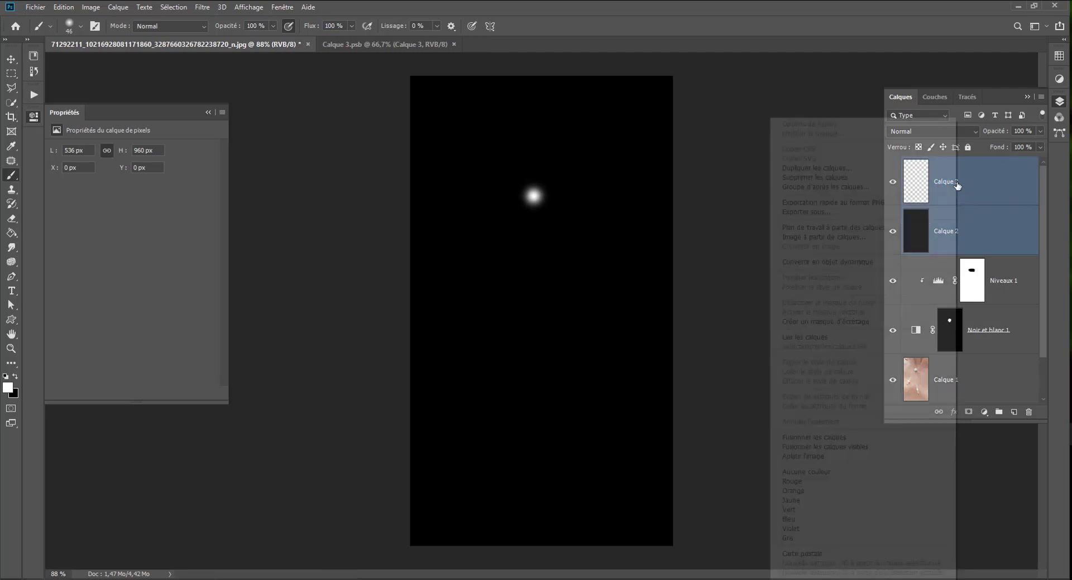
{"action": "left_click", "coordinate": [827, 261]}
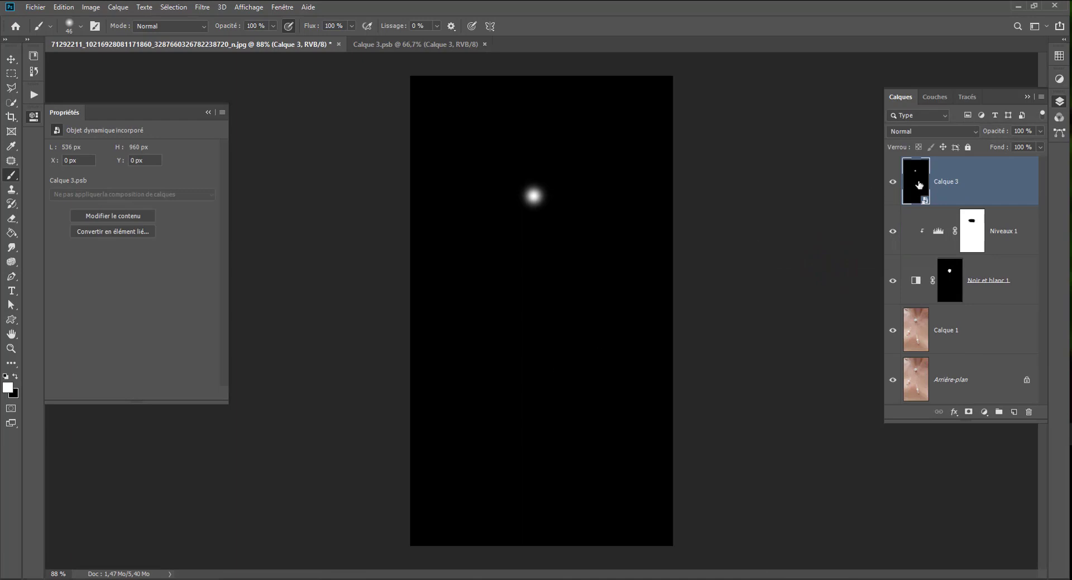
Step: Apply the Halo (lens flare) render filter to the smart object, centred on the white dot, with brightness (Luminosité) at 47%
{"action": "left_click", "coordinate": [903, 133]}
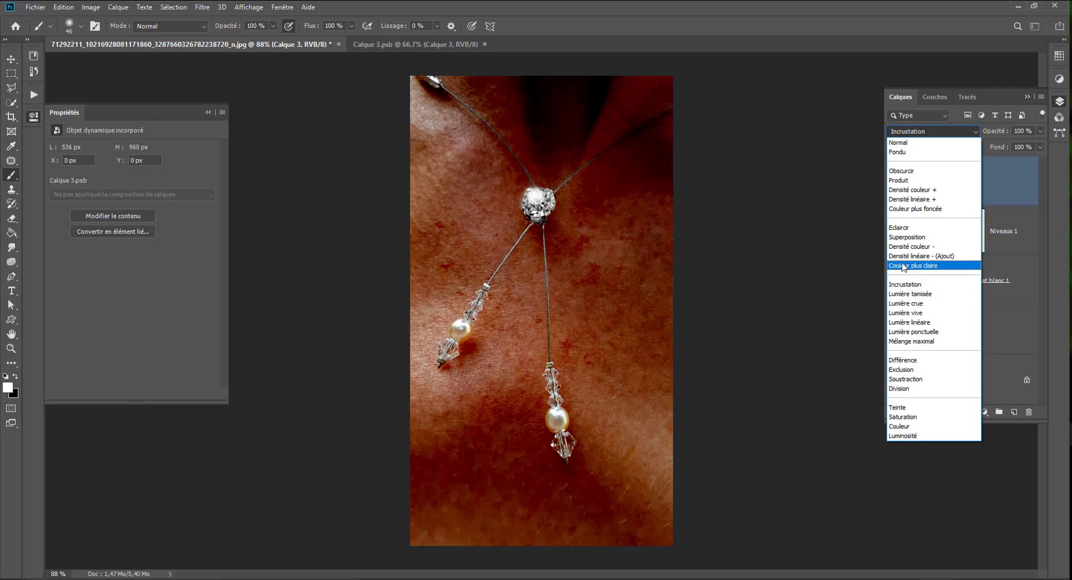
{"action": "left_click", "coordinate": [999, 175]}
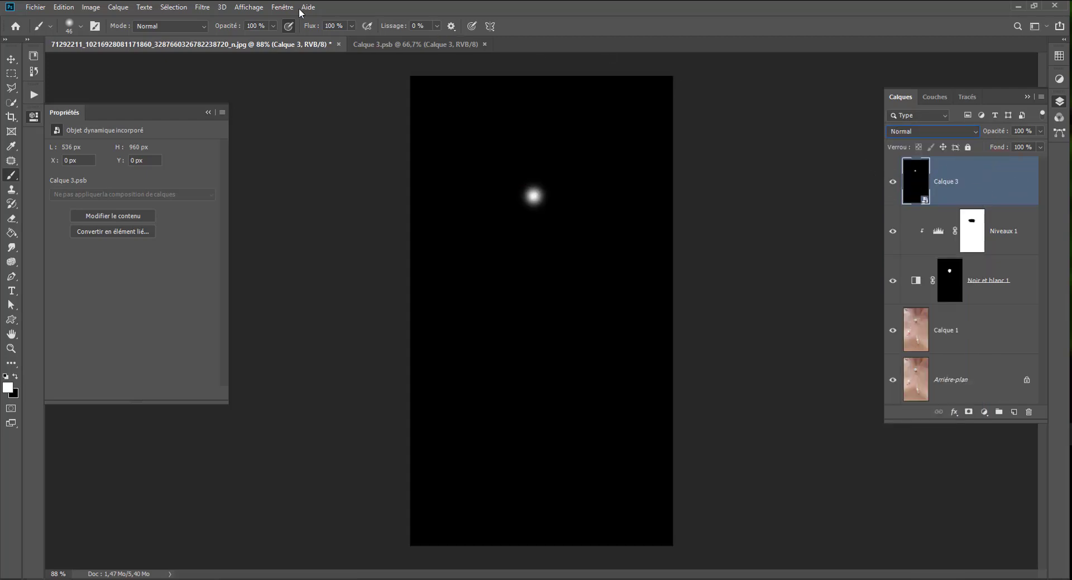
{"action": "left_click", "coordinate": [202, 8]}
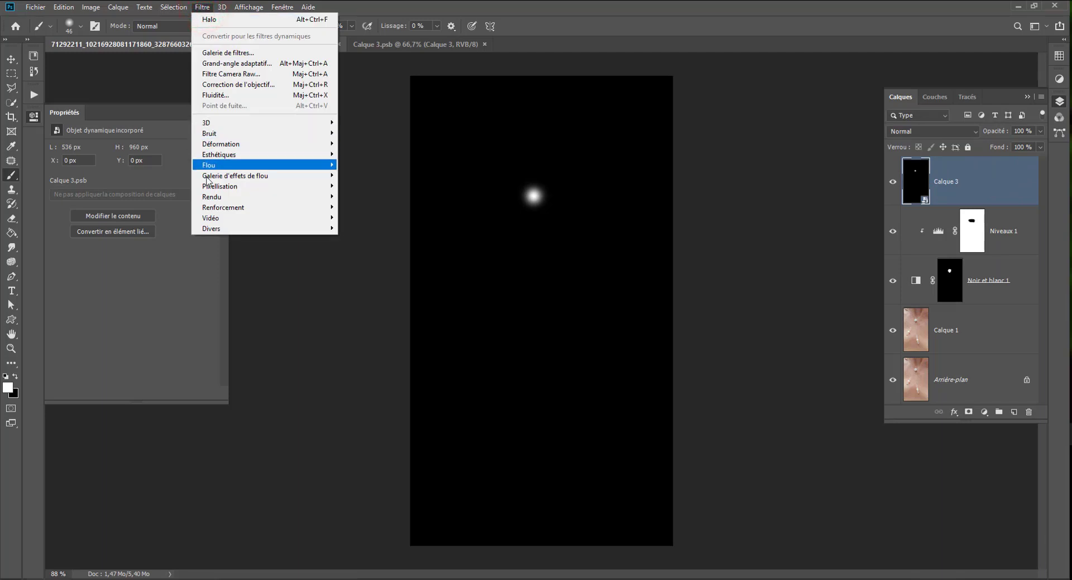
{"action": "mouse_move", "coordinate": [212, 211]}
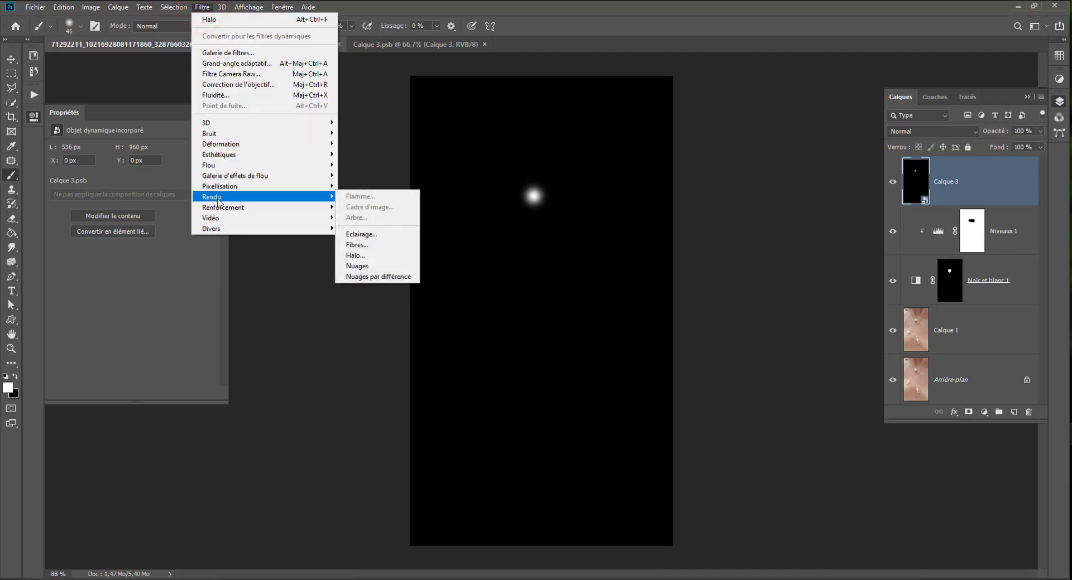
{"action": "left_click", "coordinate": [358, 255]}
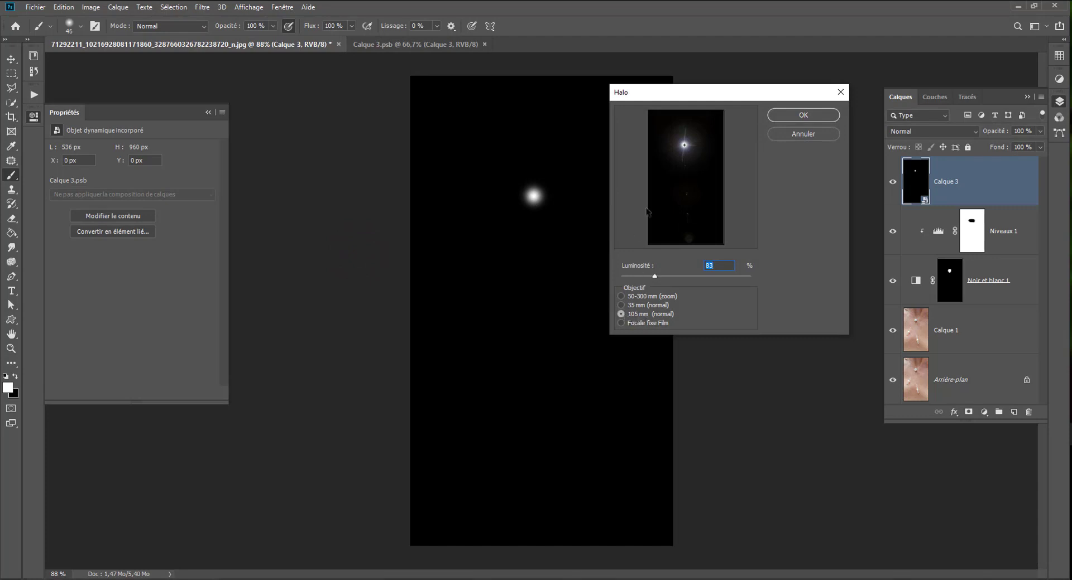
{"action": "left_click", "coordinate": [684, 146]}
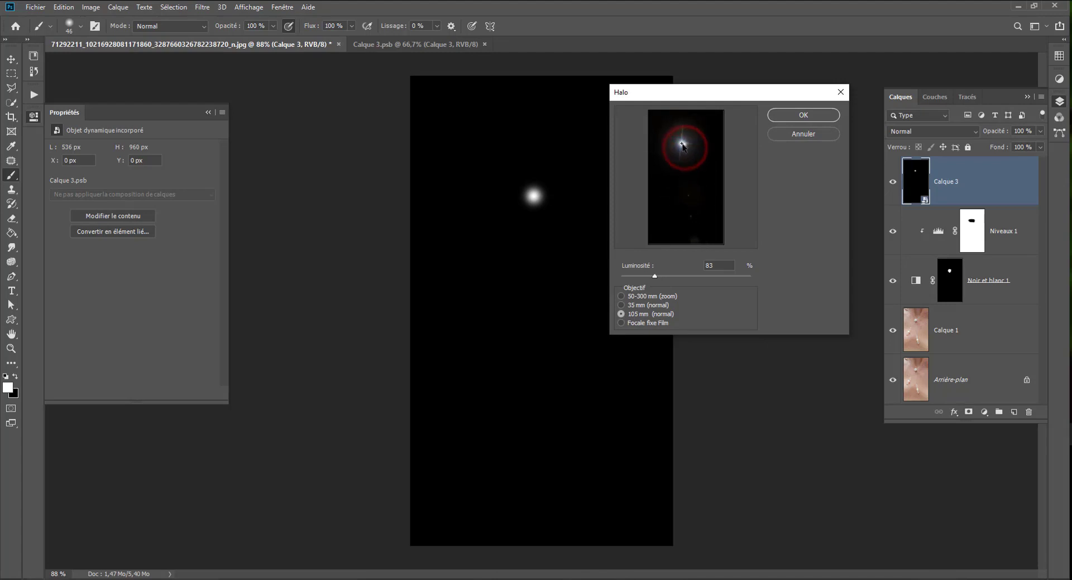
{"action": "left_click", "coordinate": [692, 207]}
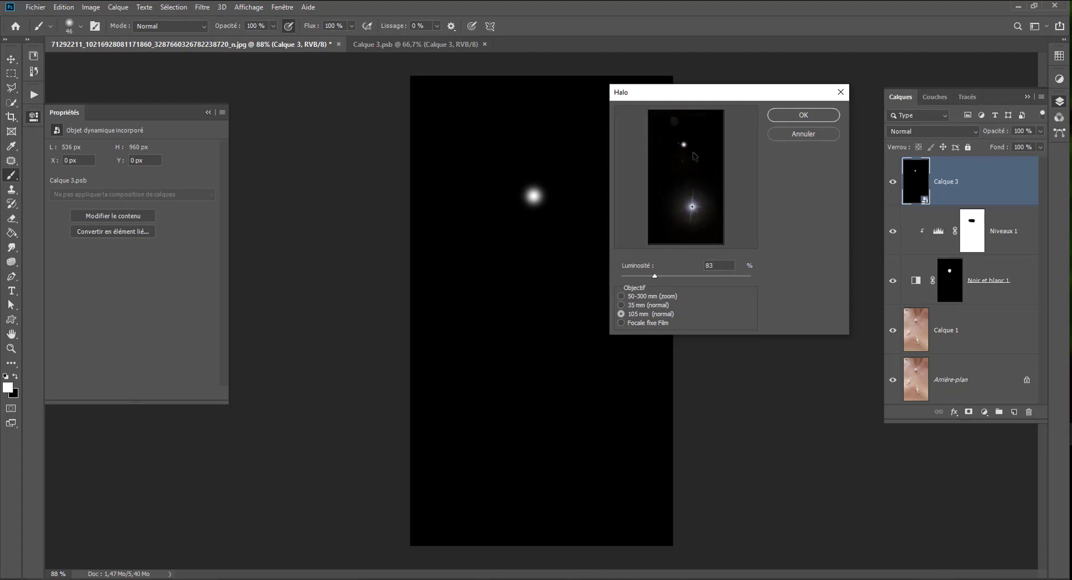
{"action": "left_click_drag", "start_coordinate": [693, 208], "coordinate": [685, 148]}
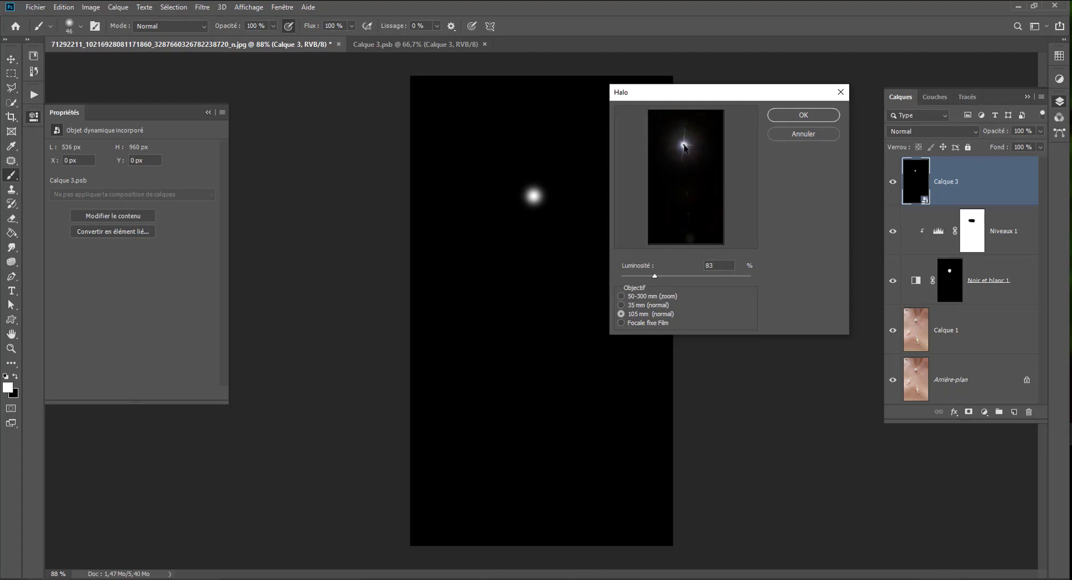
{"action": "left_click", "coordinate": [639, 278]}
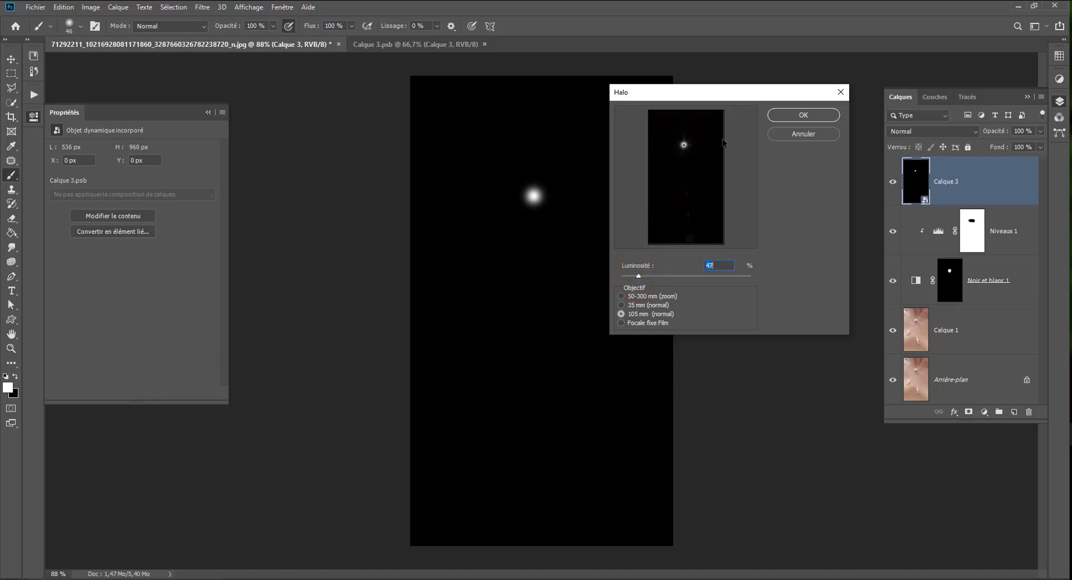
{"action": "left_click", "coordinate": [821, 115]}
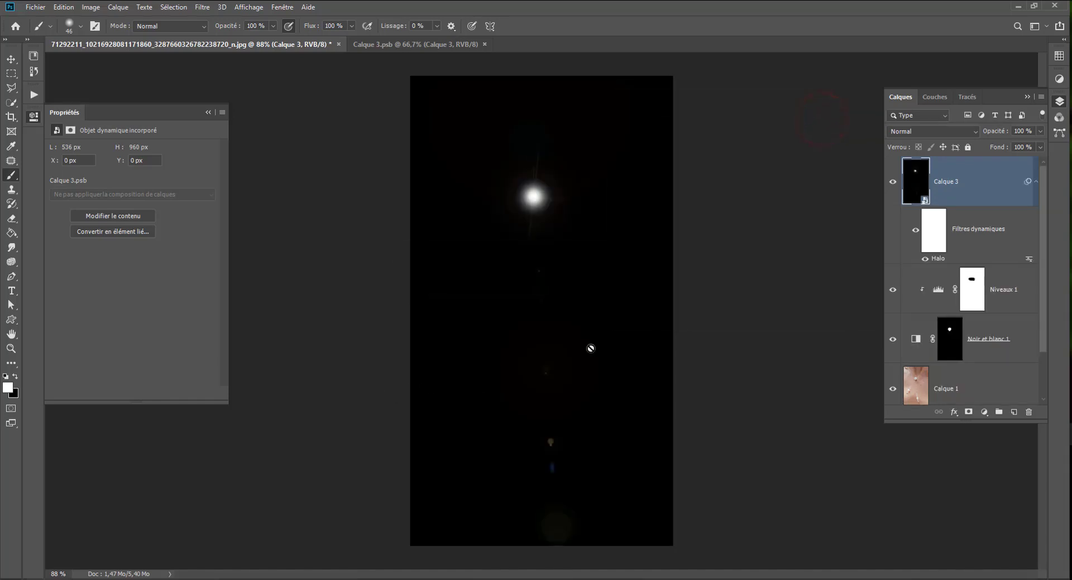
Step: Open the smart object's contents, hide the white dot layer, then save and close the contents
{"action": "left_click", "coordinate": [981, 179]}
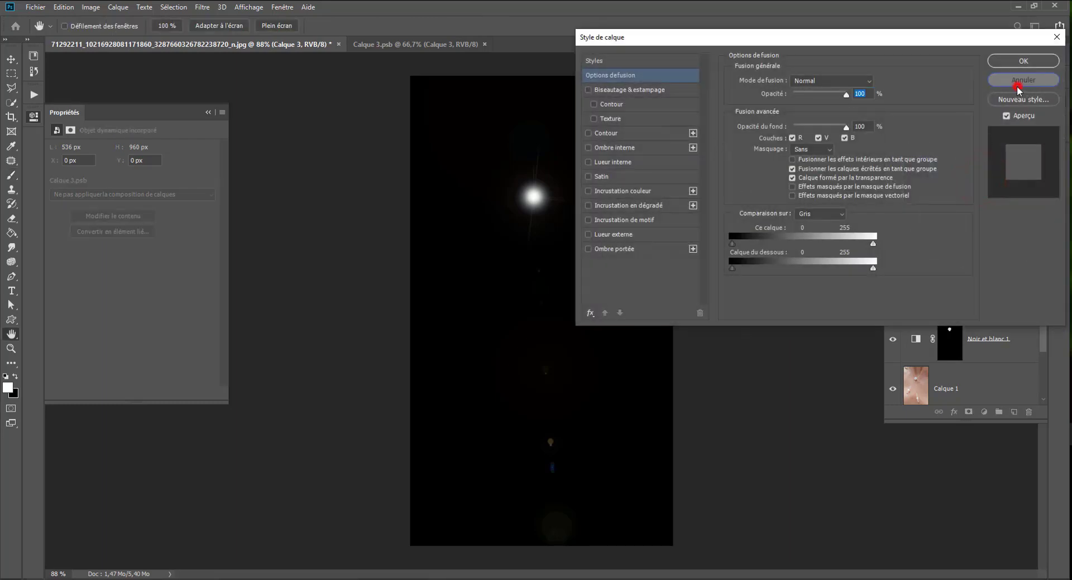
{"action": "left_click", "coordinate": [1017, 89]}
{"action": "double_click", "coordinate": [925, 202]}
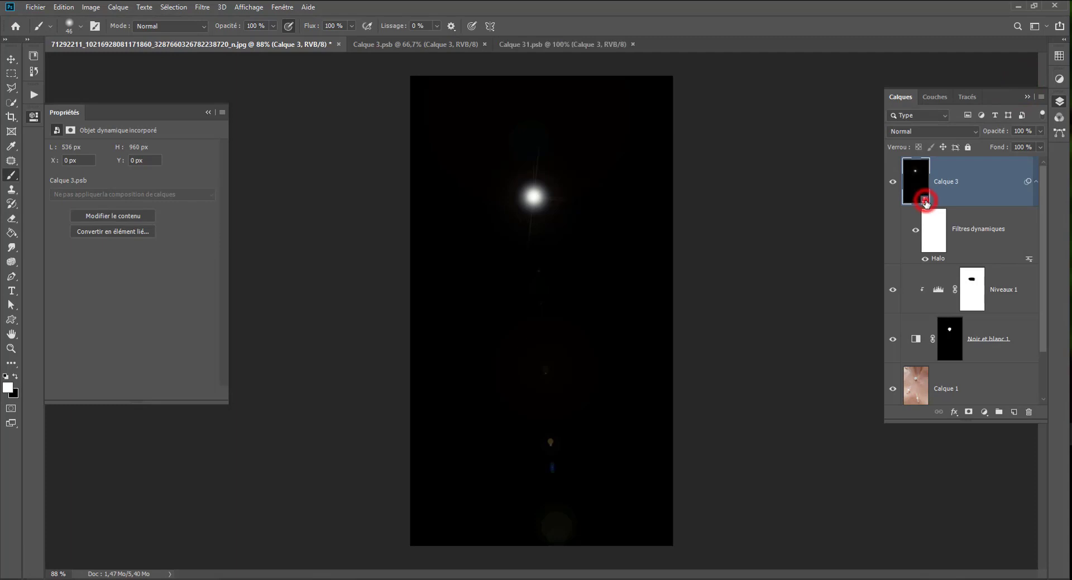
{"action": "left_click", "coordinate": [892, 183]}
{"action": "left_click", "coordinate": [892, 183]}
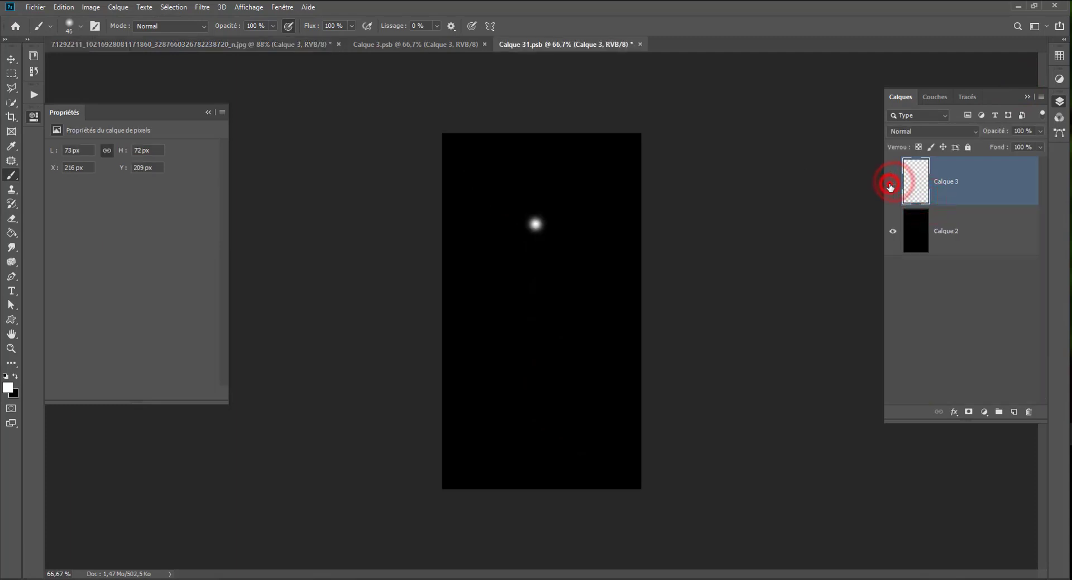
{"action": "left_click", "coordinate": [892, 182]}
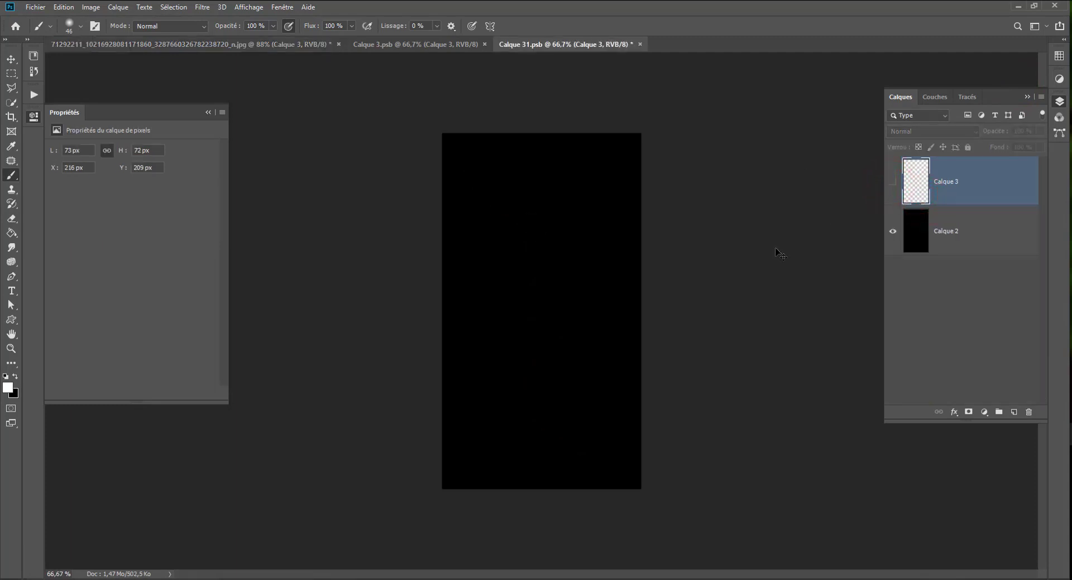
{"action": "key", "text": "ctrl+s"}
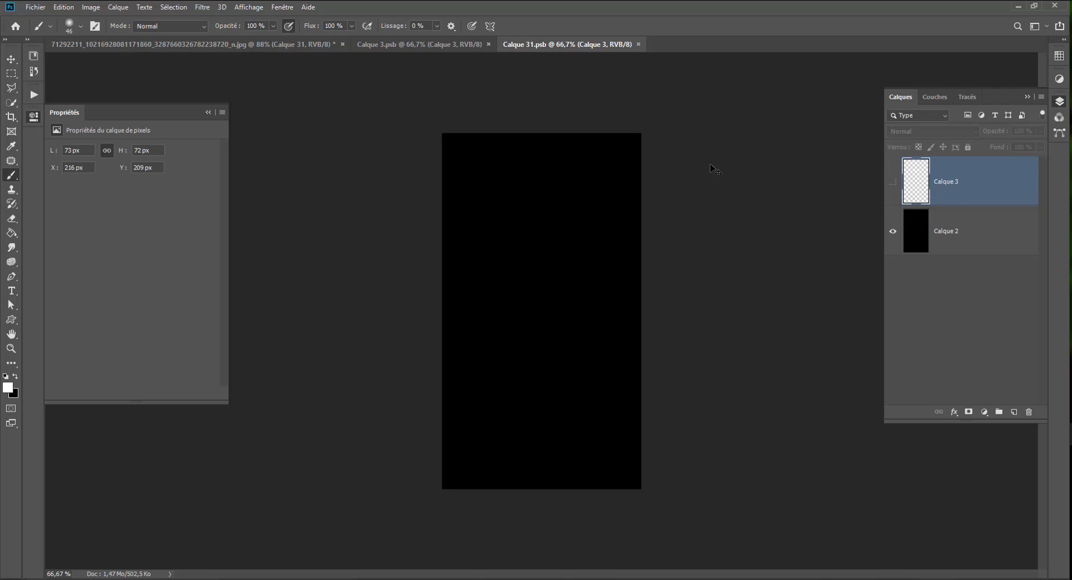
{"action": "left_click", "coordinate": [638, 44]}
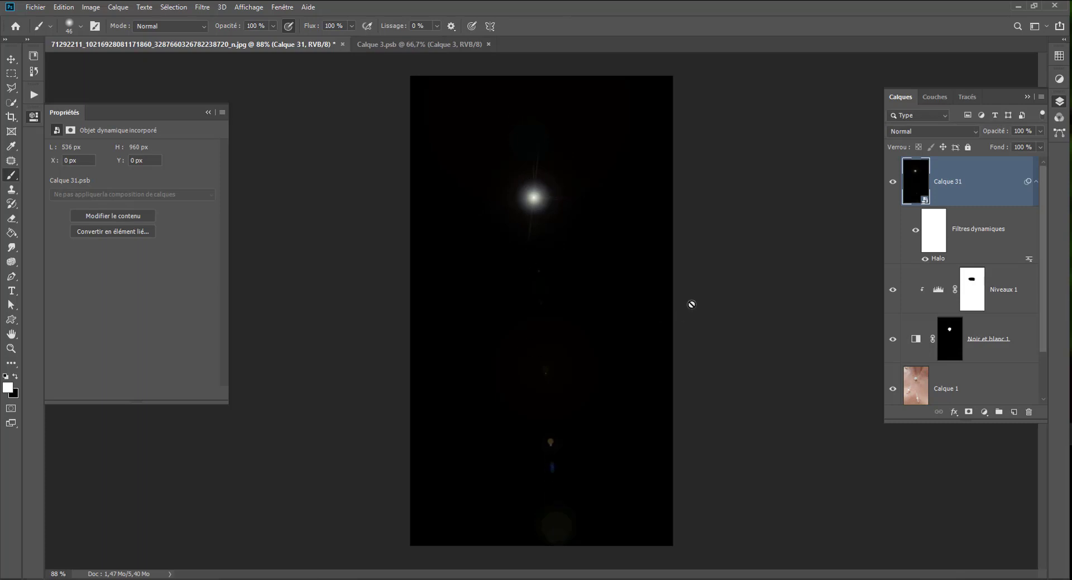
Step: Set the halo smart object's blend mode to Superposition (Screen) and compare the stone with and without the flare
{"action": "left_click", "coordinate": [914, 133]}
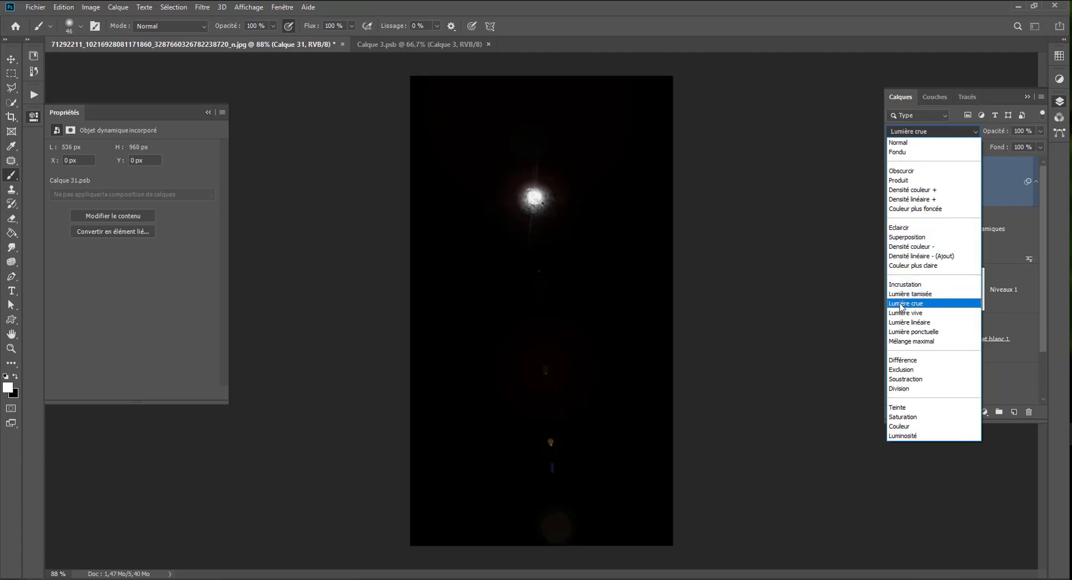
{"action": "left_click", "coordinate": [907, 237]}
{"action": "left_click", "coordinate": [892, 185]}
{"action": "left_click", "coordinate": [892, 184]}
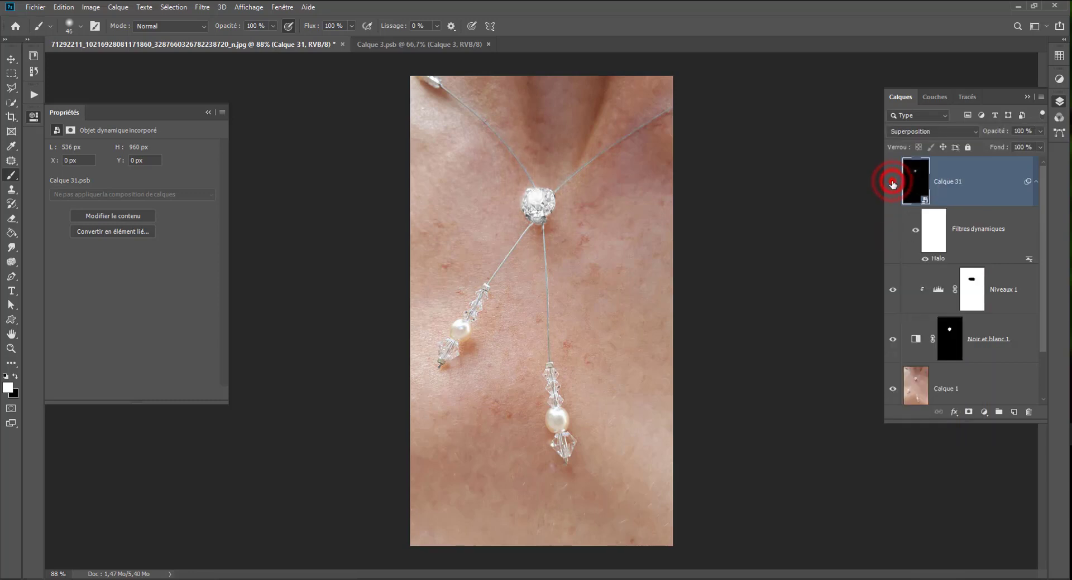
{"action": "left_click", "coordinate": [892, 184]}
{"action": "left_click", "coordinate": [892, 184]}
{"action": "left_click", "coordinate": [892, 184]}
{"action": "left_click", "coordinate": [891, 184]}
Step: Raise the brightness (Luminosité) of the Halo smart filter to 89%
{"action": "double_click", "coordinate": [938, 259]}
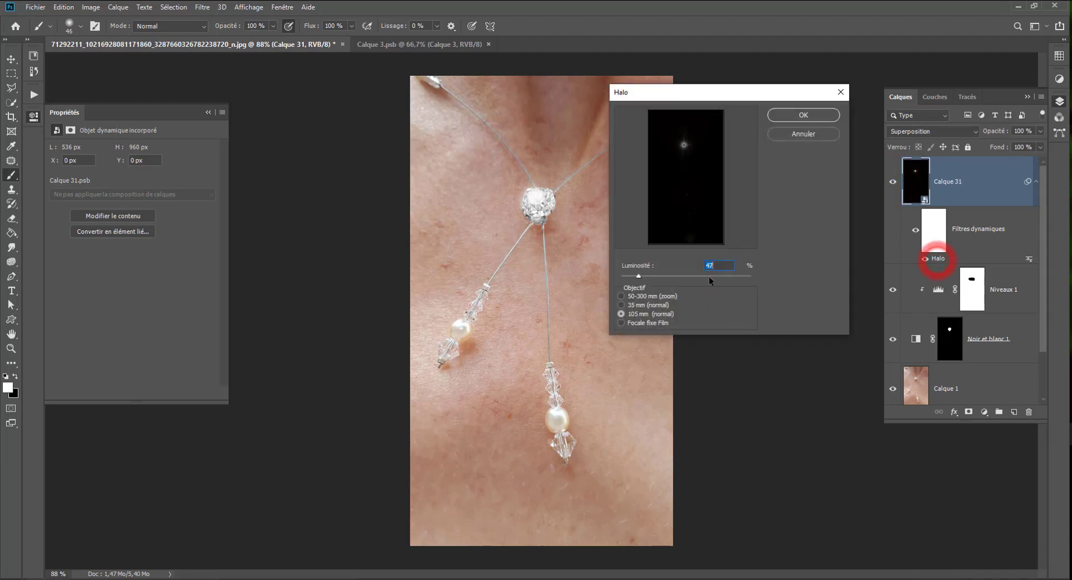
{"action": "mouse_move", "coordinate": [636, 277]}
{"action": "left_mouse_down"}
{"action": "mouse_move", "coordinate": [662, 278]}
{"action": "mouse_move", "coordinate": [653, 279]}
{"action": "left_mouse_up"}
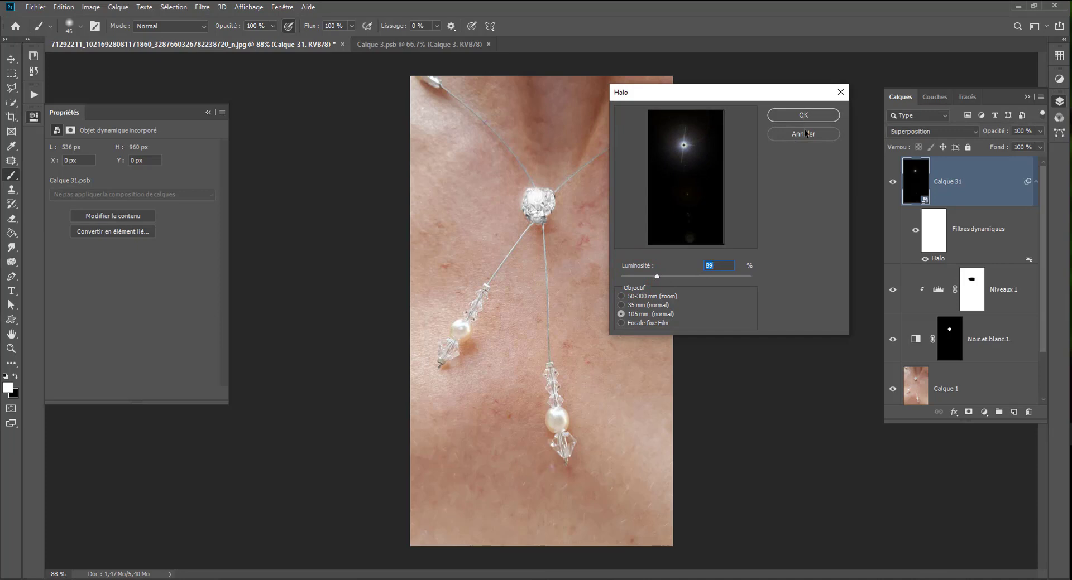
{"action": "left_click", "coordinate": [803, 114]}
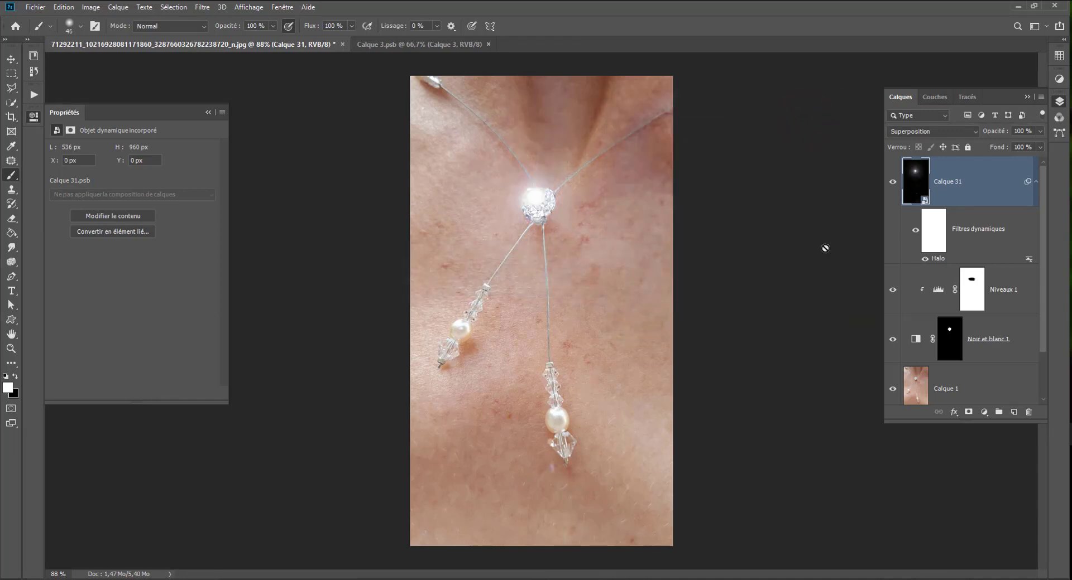
Step: Lower the halo smart object's opacity to 60% and compare the stone with and without the flare
{"action": "left_click_drag", "start_coordinate": [1040, 133], "coordinate": [1023, 146]}
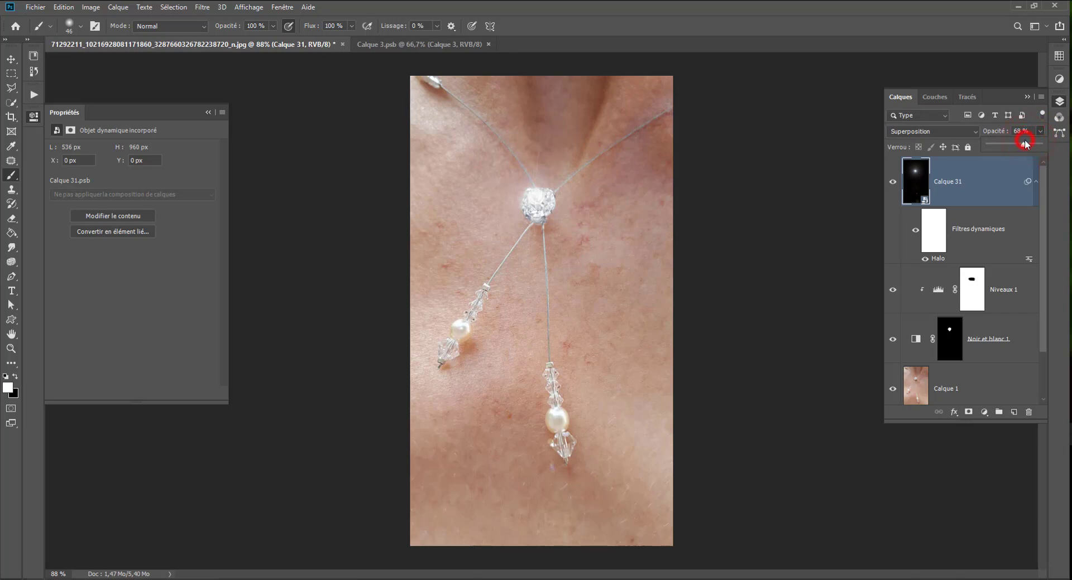
{"action": "left_click_drag", "start_coordinate": [1010, 141], "coordinate": [1009, 143]}
{"action": "left_click", "coordinate": [892, 182]}
{"action": "left_click", "coordinate": [893, 182]}
{"action": "left_click", "coordinate": [893, 182]}
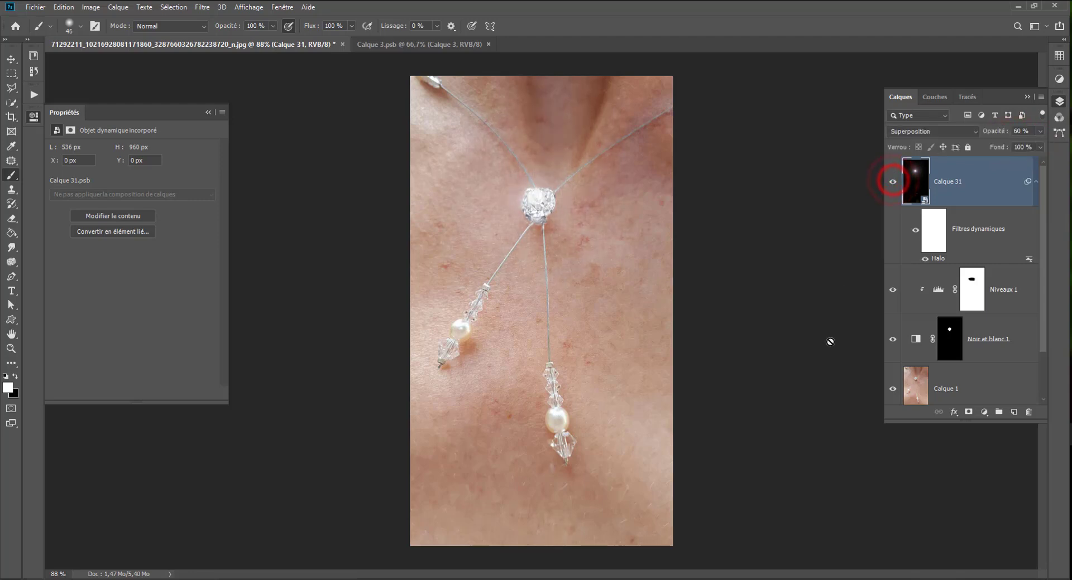
Step: Try the 50-300 mm (zoom) lens type on the Halo smart filter, followed by Focale fixe Film
{"action": "double_click", "coordinate": [938, 259]}
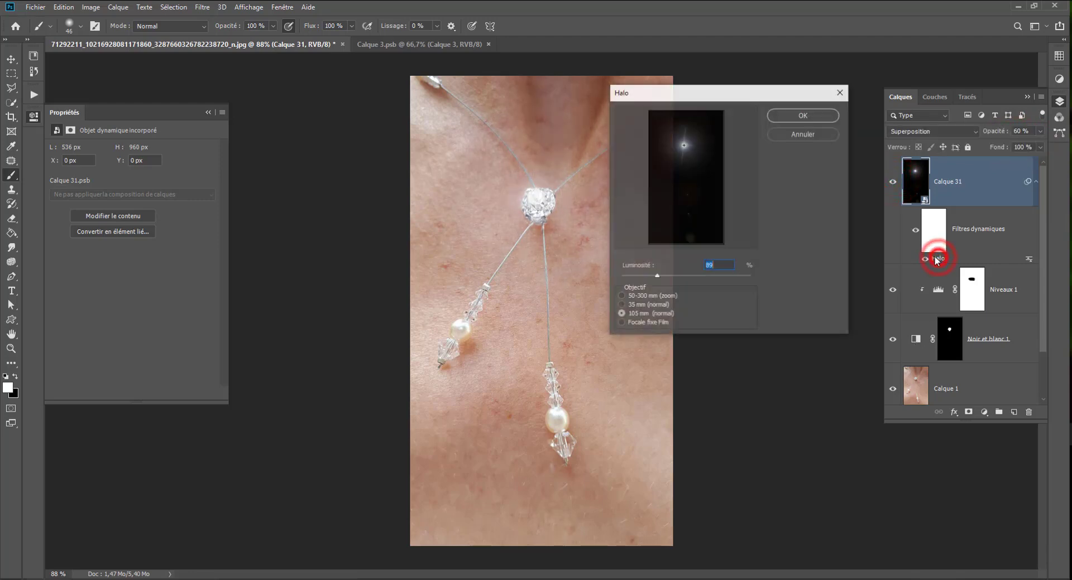
{"action": "left_click", "coordinate": [621, 296]}
{"action": "left_click", "coordinate": [788, 118]}
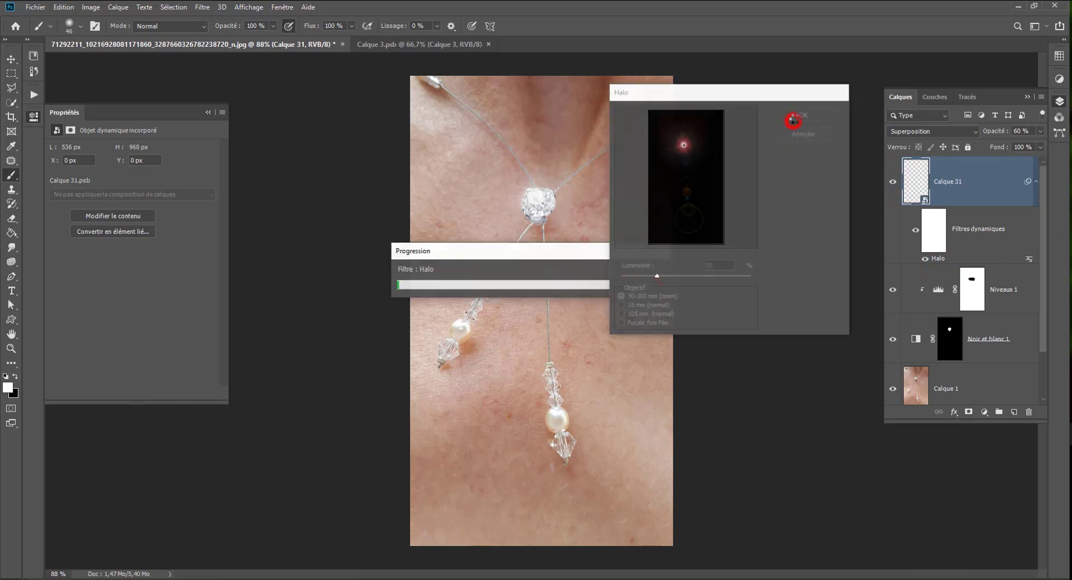
{"action": "double_click", "coordinate": [939, 258]}
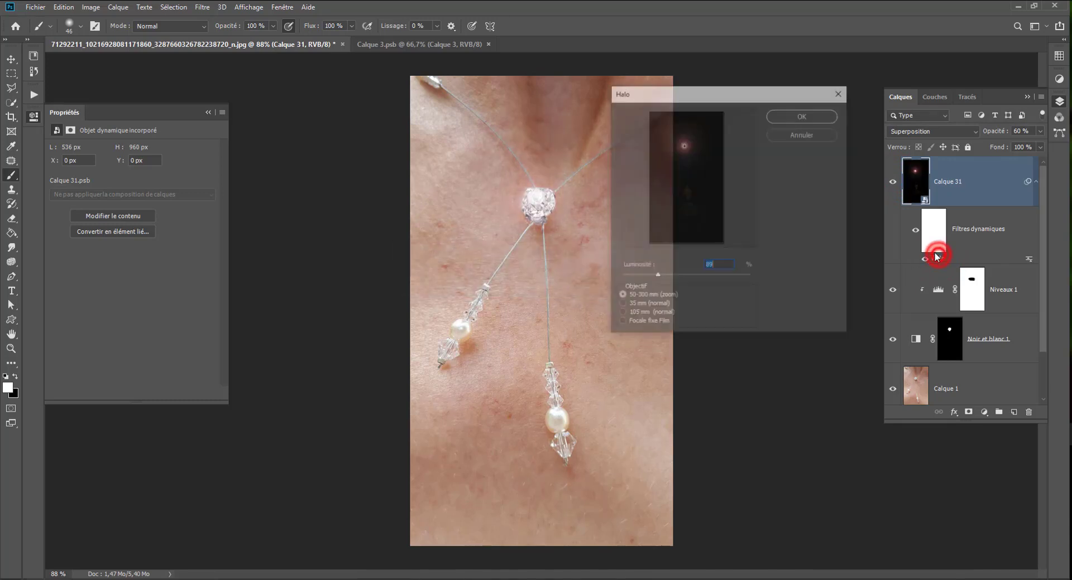
{"action": "left_click", "coordinate": [641, 314]}
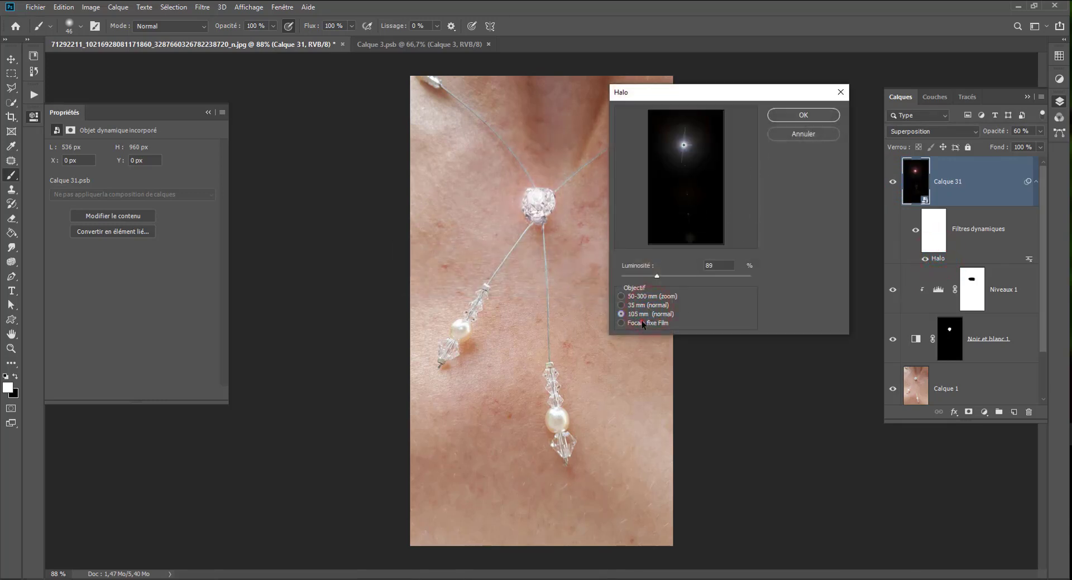
{"action": "left_click", "coordinate": [621, 323]}
{"action": "left_click", "coordinate": [792, 116]}
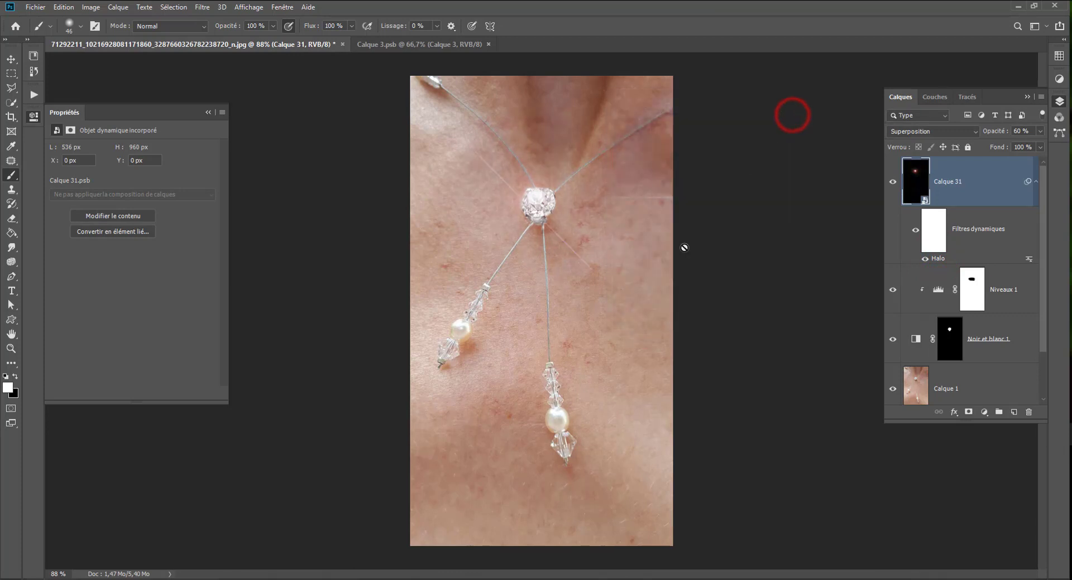
Step: Set the Halo smart filter's lens type back to 105 mm (normal)
{"action": "double_click", "coordinate": [941, 259]}
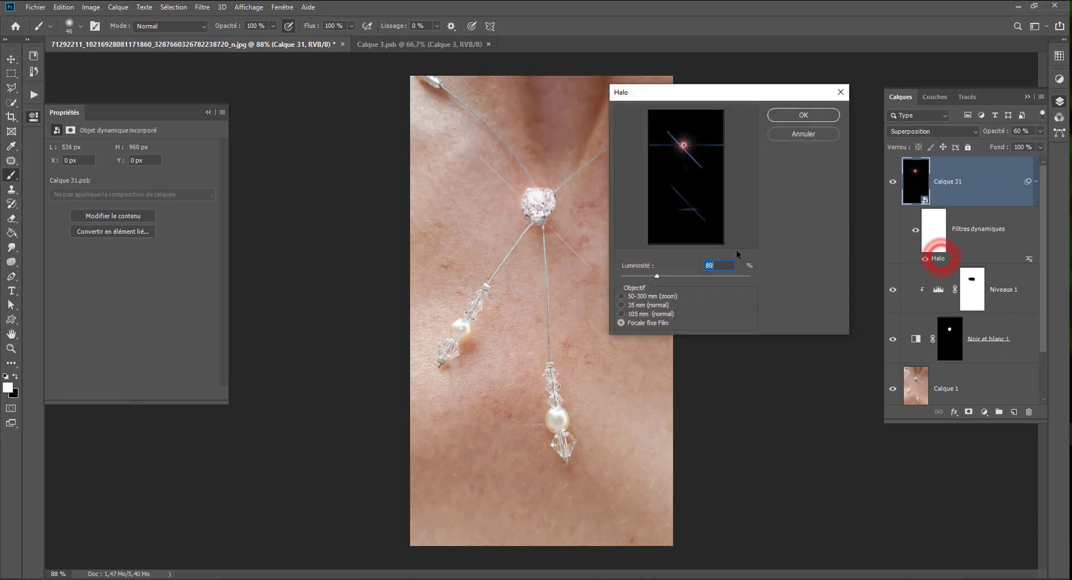
{"action": "left_click", "coordinate": [642, 313]}
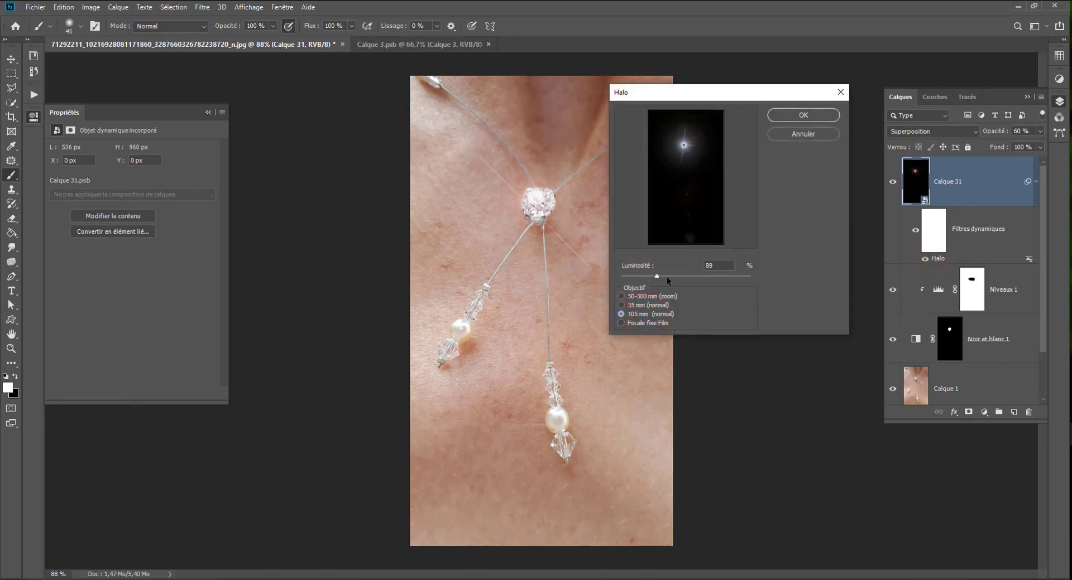
{"action": "left_click", "coordinate": [792, 116]}
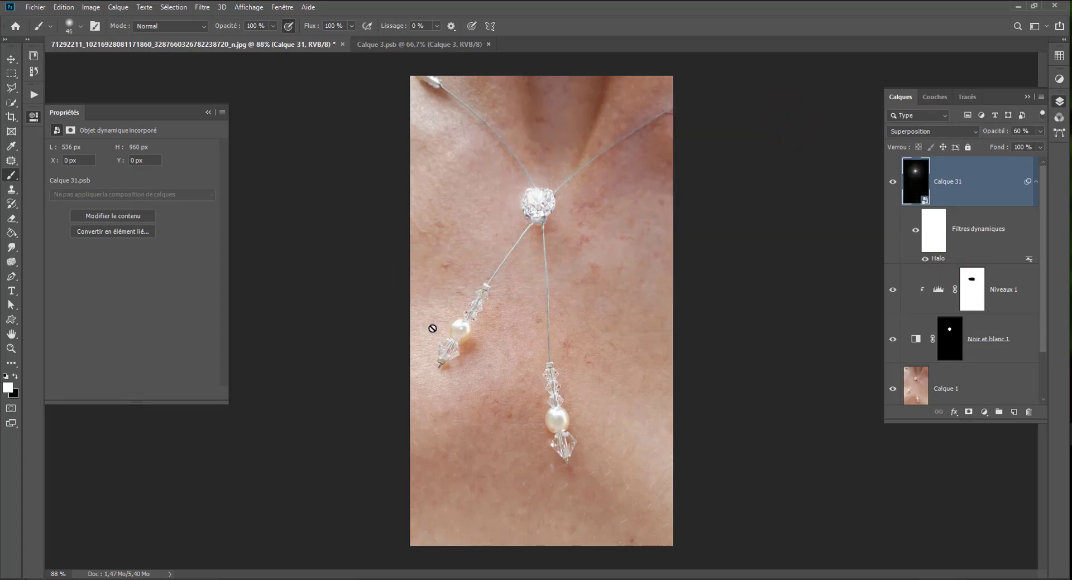
Step: Compare the stone with and without the halo, and check the effect of the Noir et blanc adjustment layer
{"action": "scroll", "coordinate": [520, 327], "scroll_direction": "down", "scroll_amount": 1}
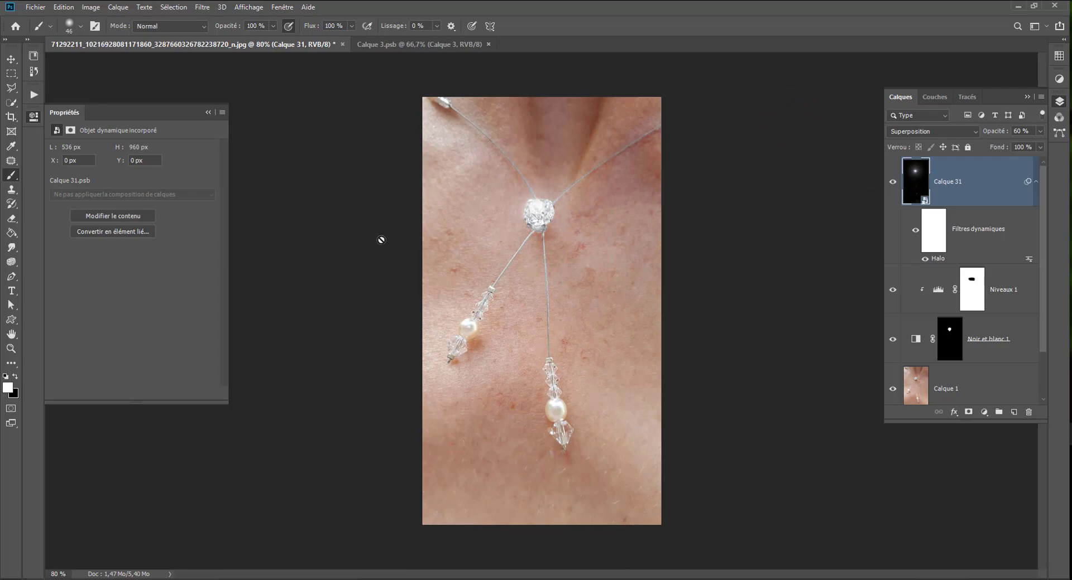
{"action": "left_click", "coordinate": [892, 182]}
{"action": "left_click", "coordinate": [893, 181]}
{"action": "left_click", "coordinate": [892, 339]}
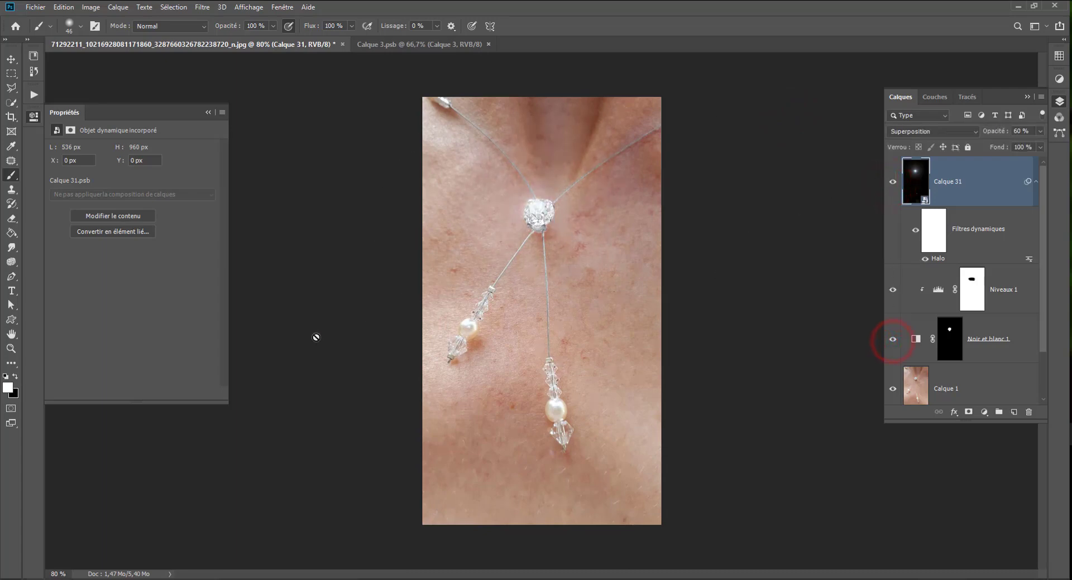